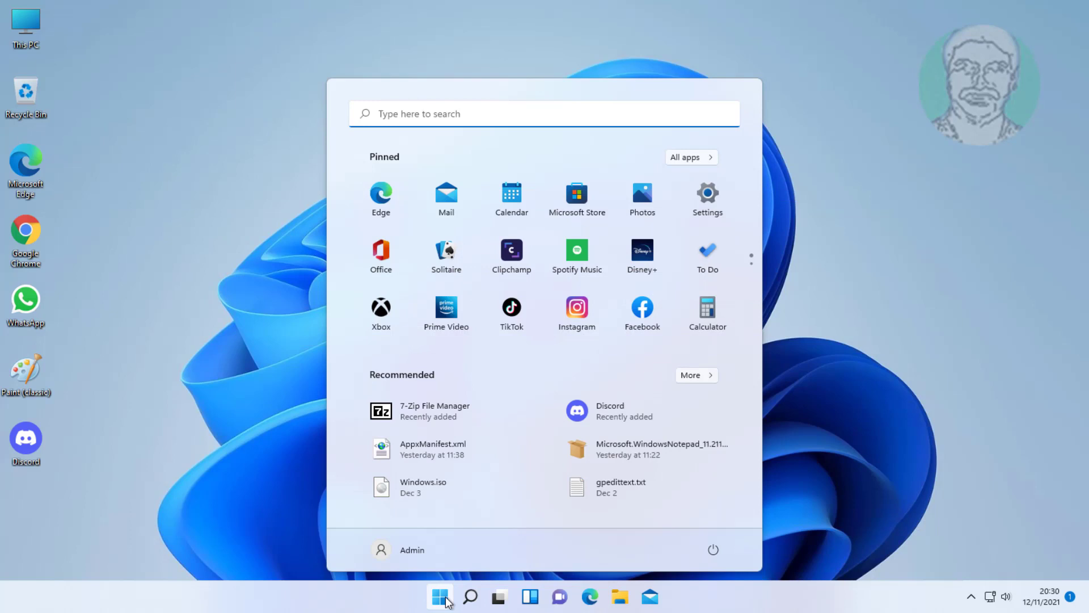
- Turn on the on-screen keyboard in the Accessibility keyboard settings, minimize the keyboard and close Settings
click(708, 196)
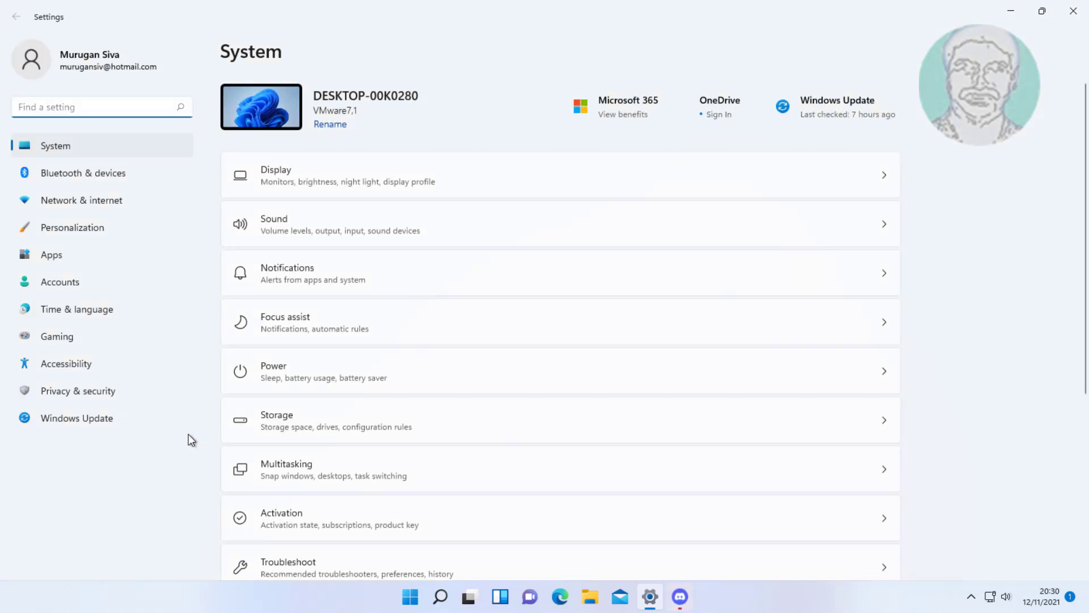
click(88, 365)
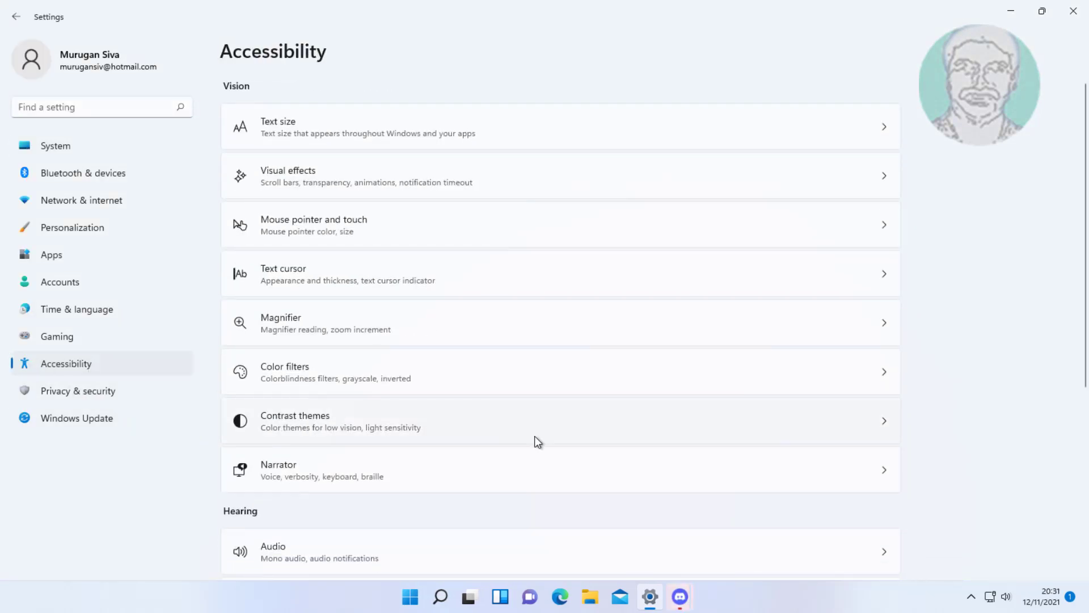
scroll(535, 435, down, 5)
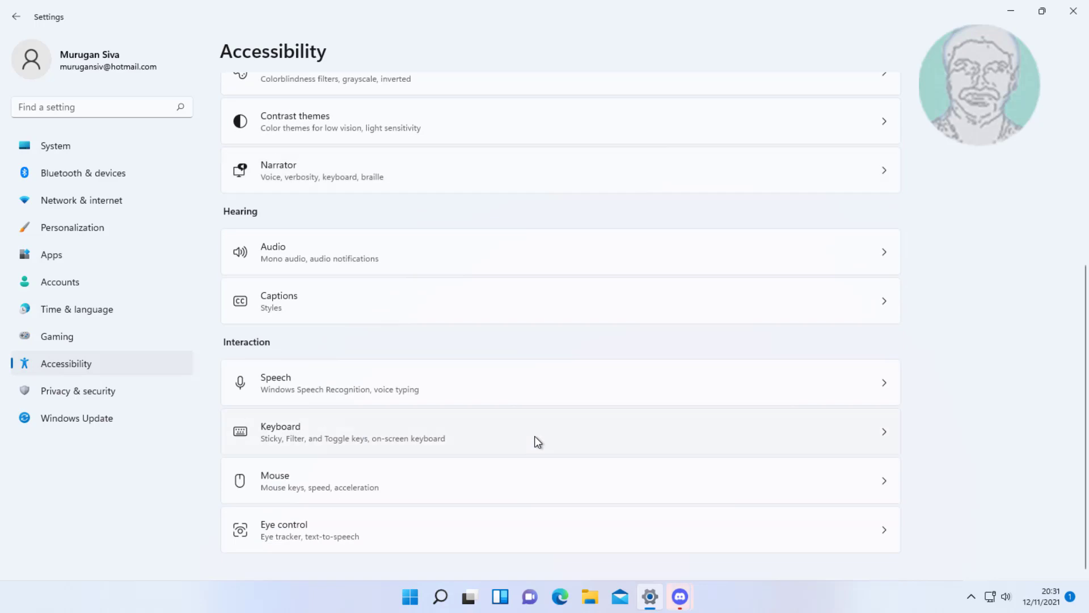
click(315, 435)
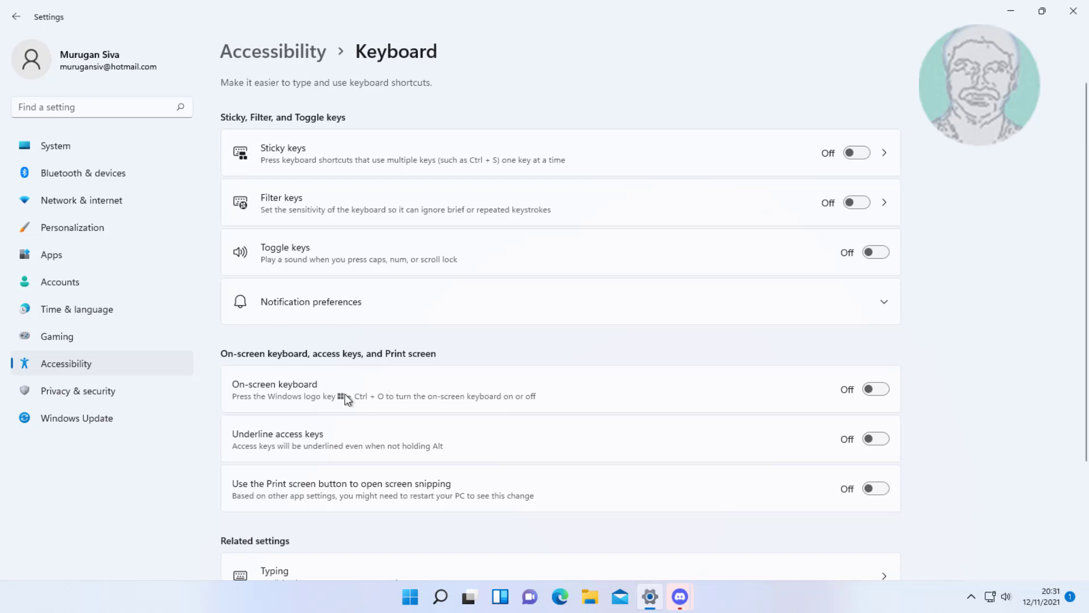
click(884, 392)
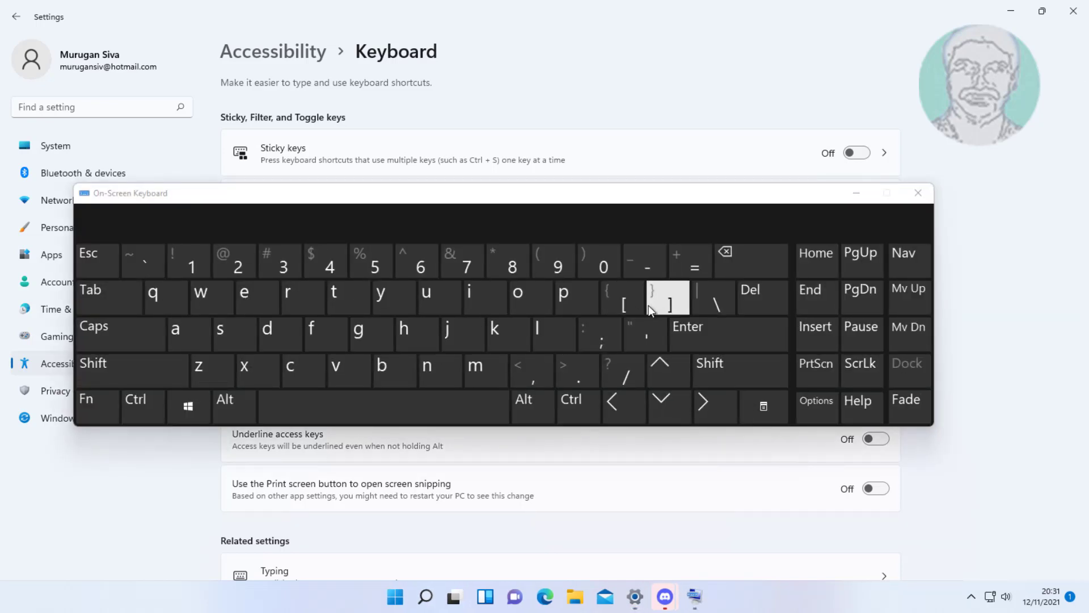
click(857, 192)
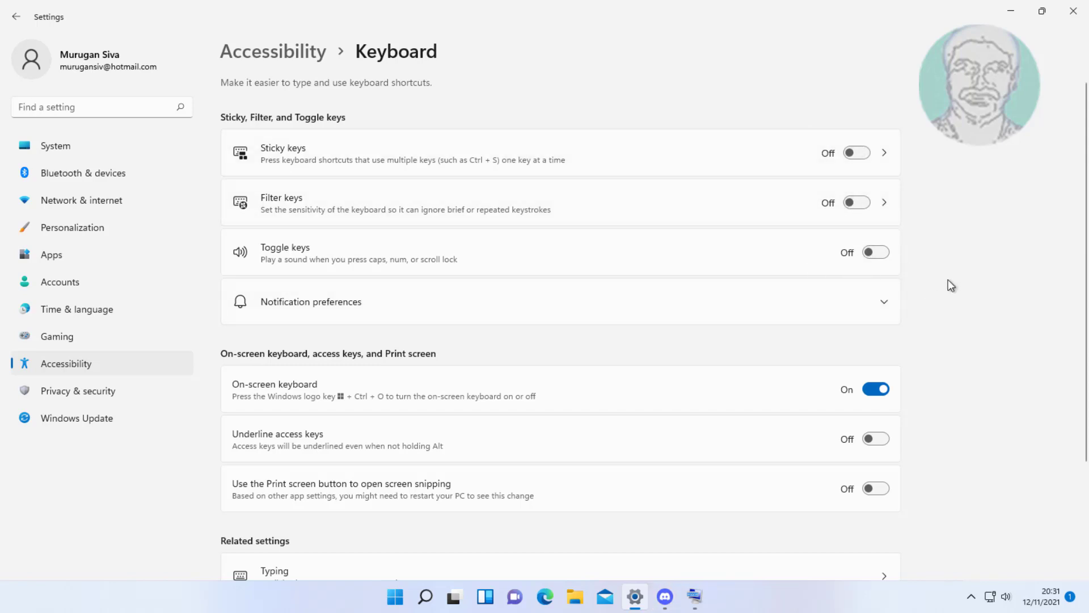
click(1073, 11)
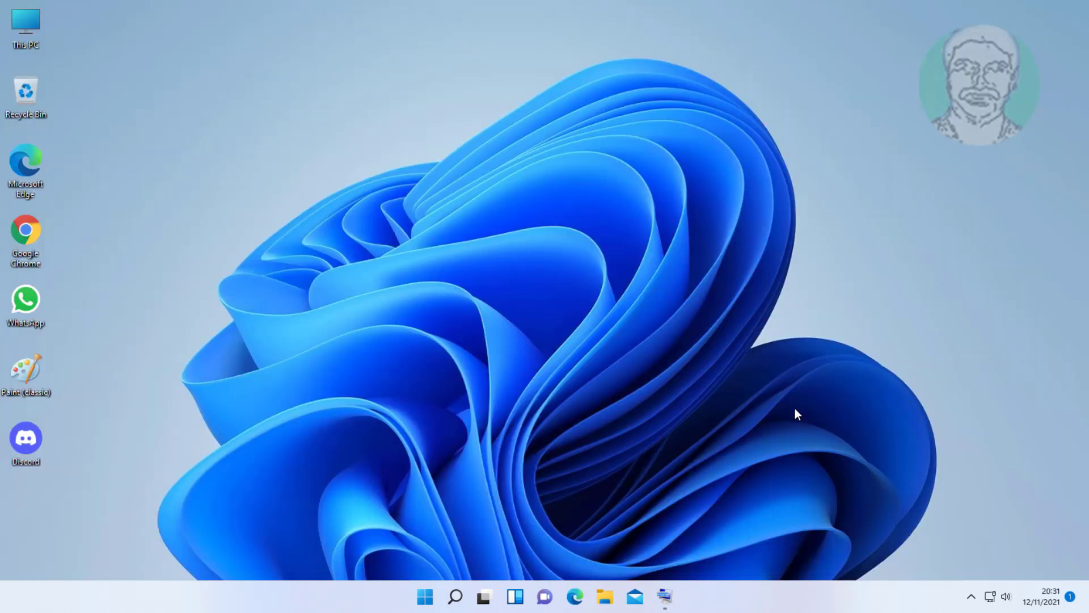
- Start a driver update for the Standard PS/2 Keyboard in Device Manager
right_click(425, 599)
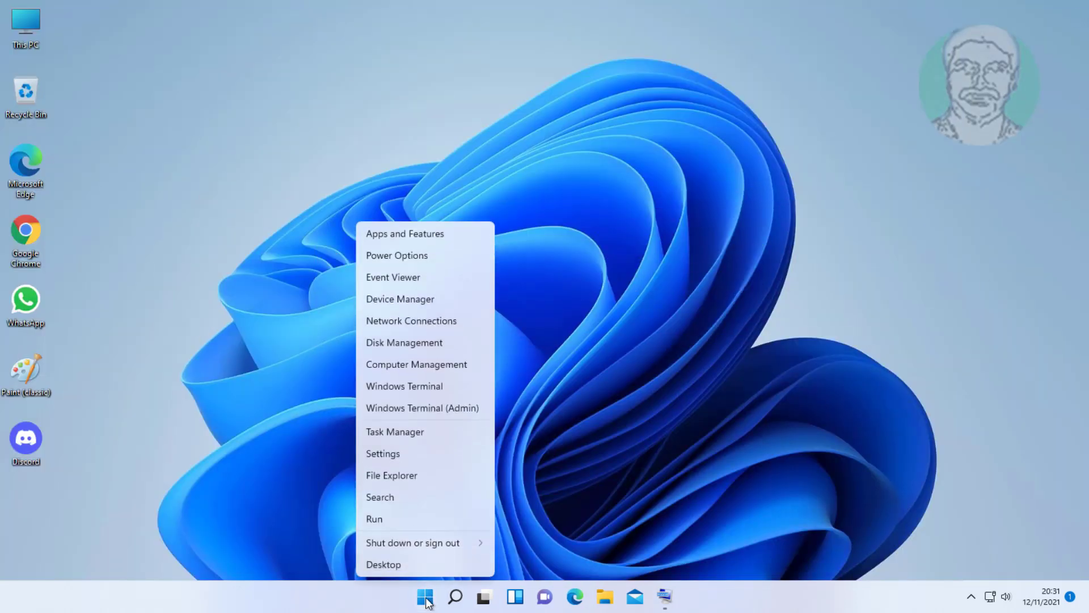
click(400, 297)
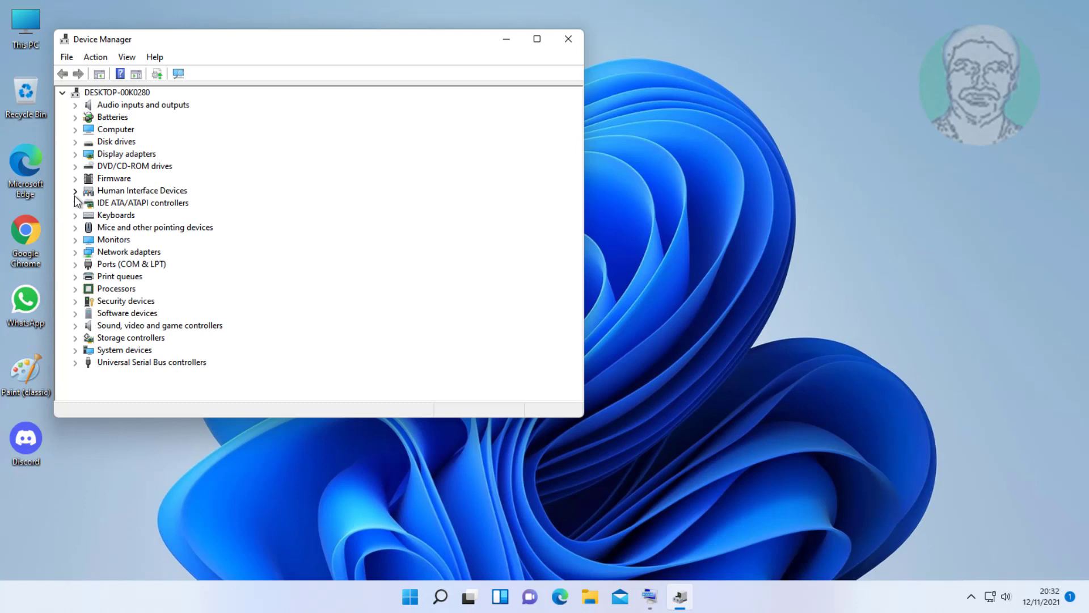
click(111, 218)
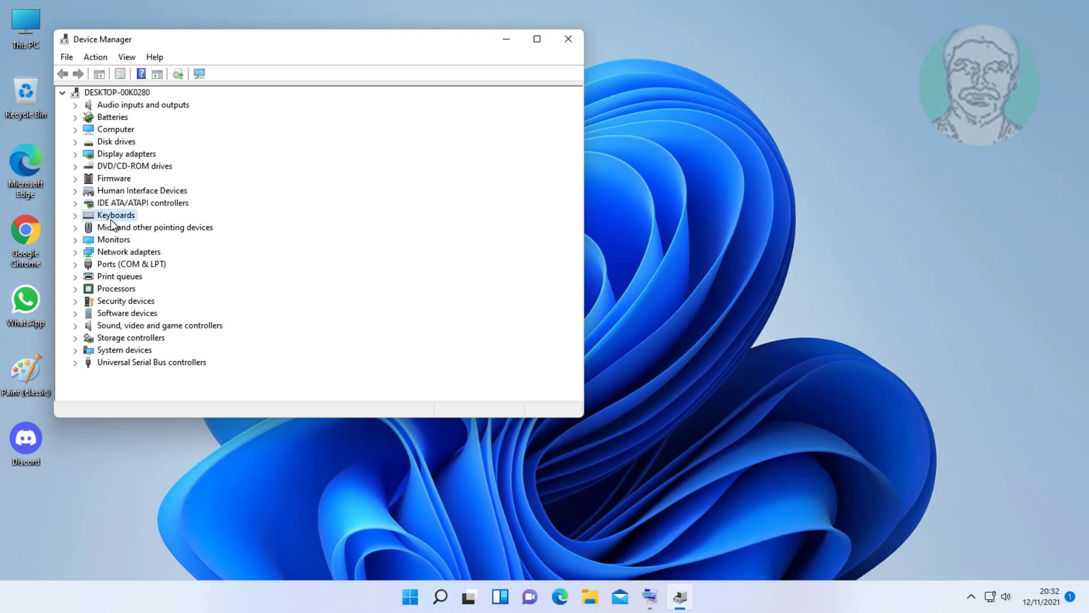
click(78, 216)
click(159, 228)
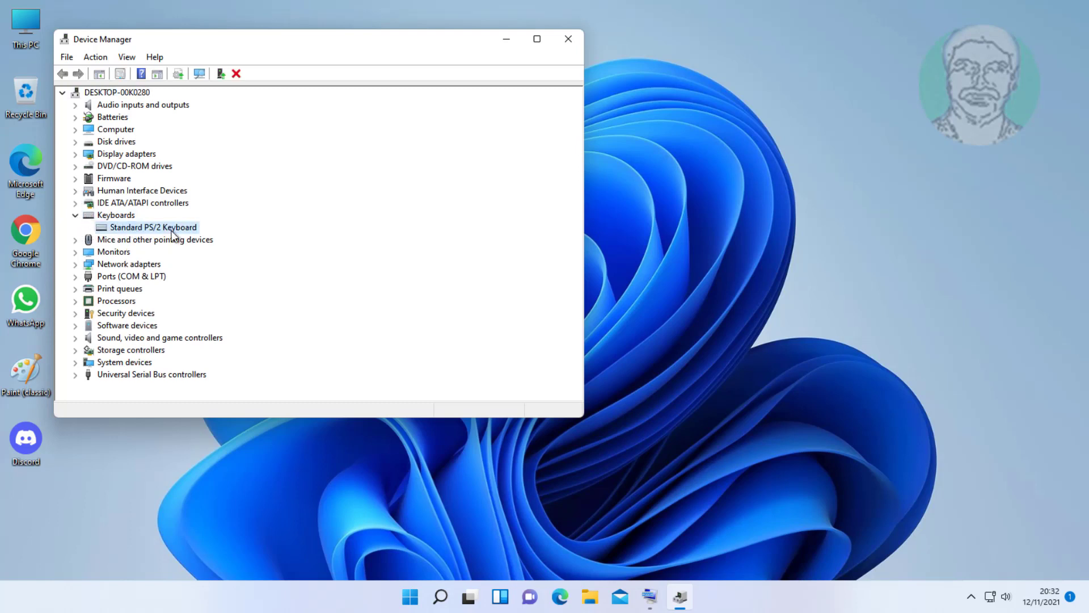
right_click(161, 228)
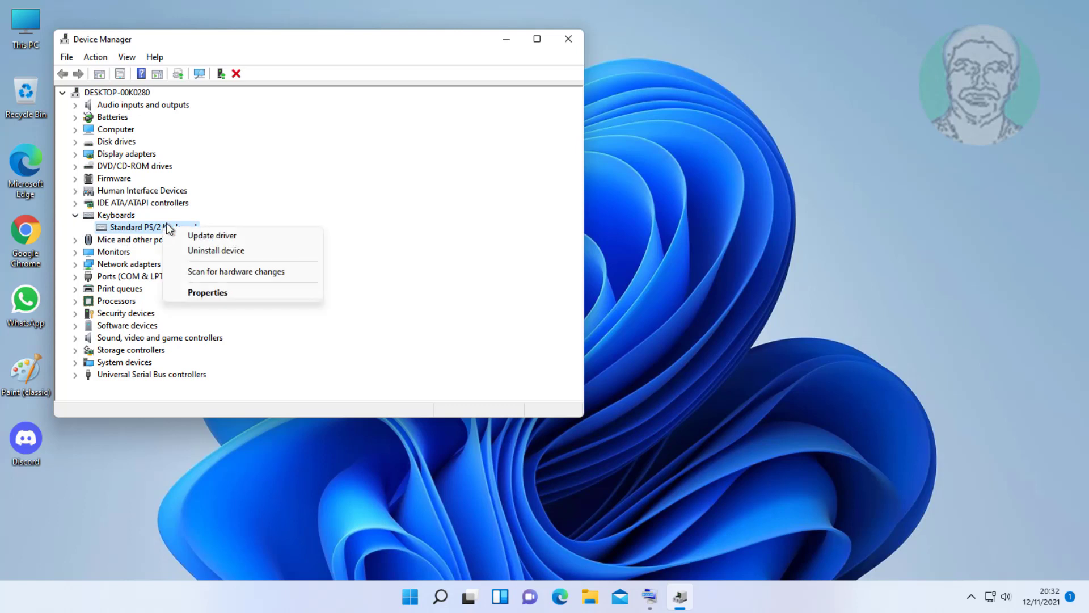
click(216, 234)
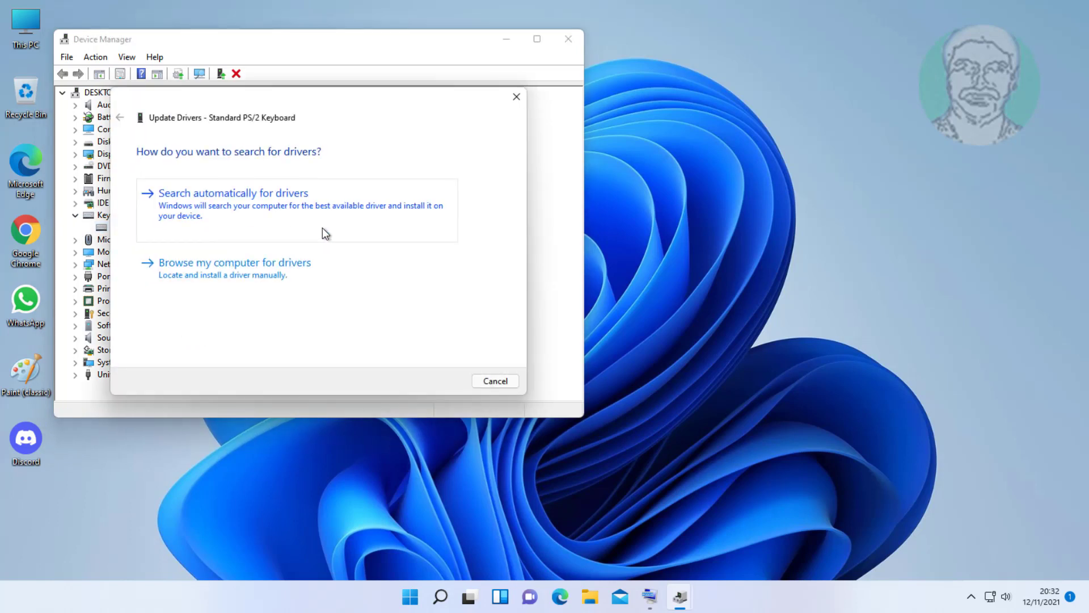
- Install the Standard PS/2 Keyboard driver manually from the list of available drivers on the computer and restart the PC
click(231, 275)
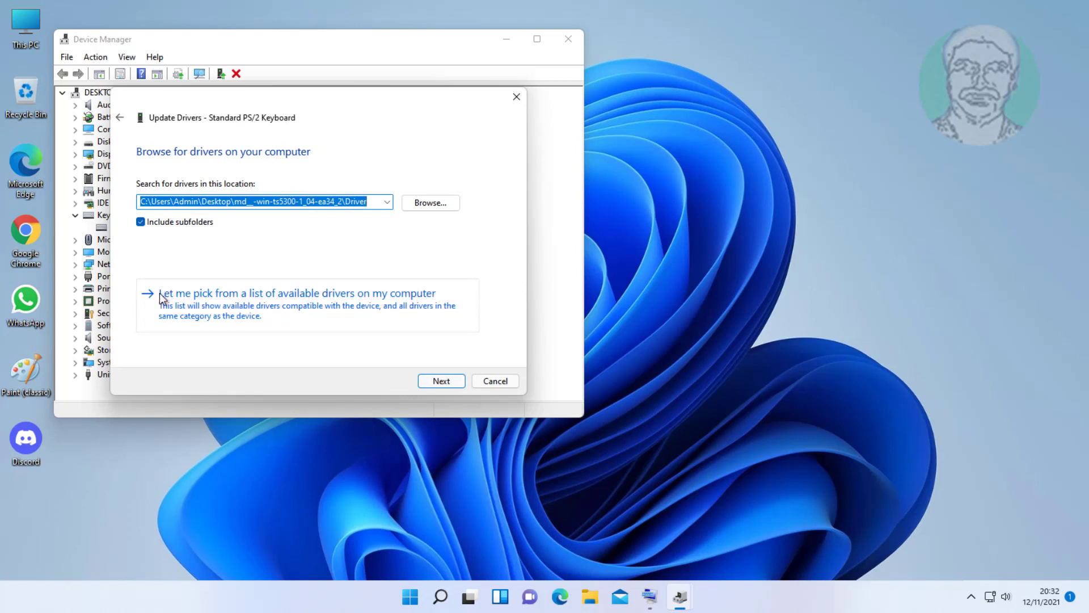
click(276, 295)
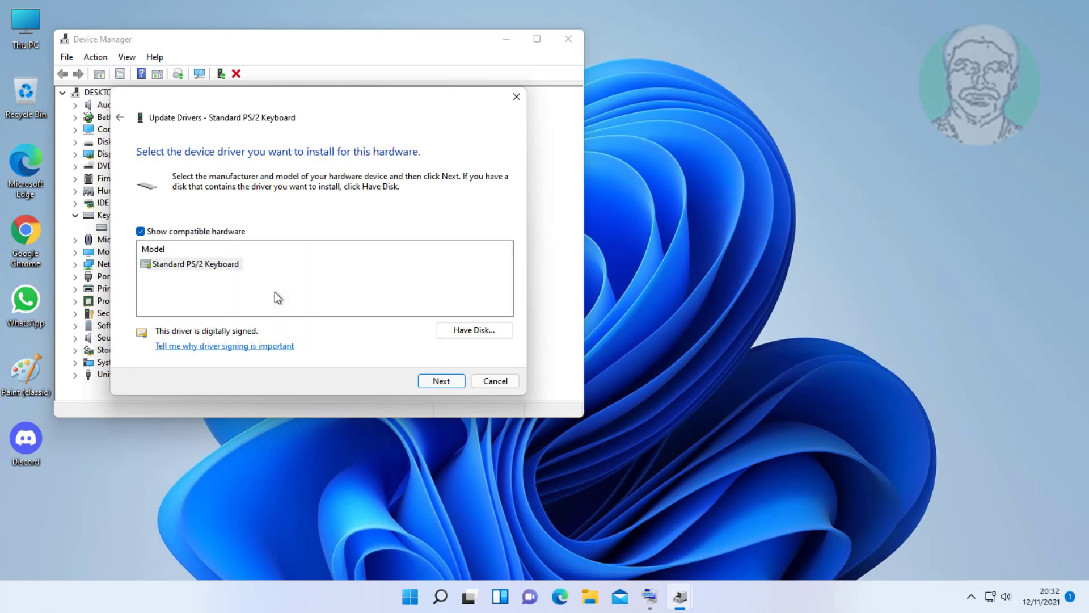
click(216, 263)
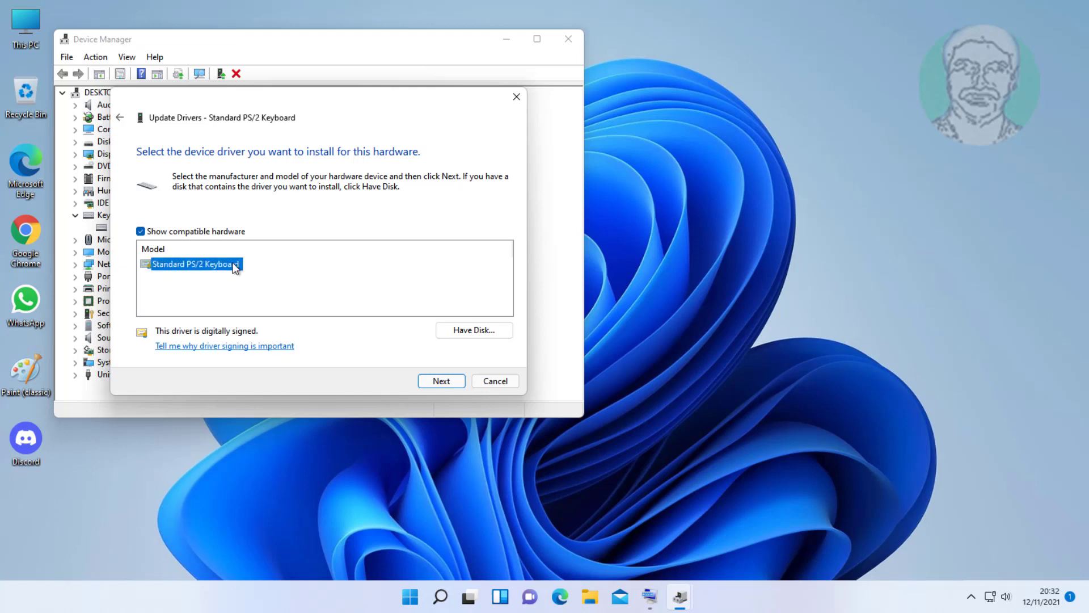
click(430, 381)
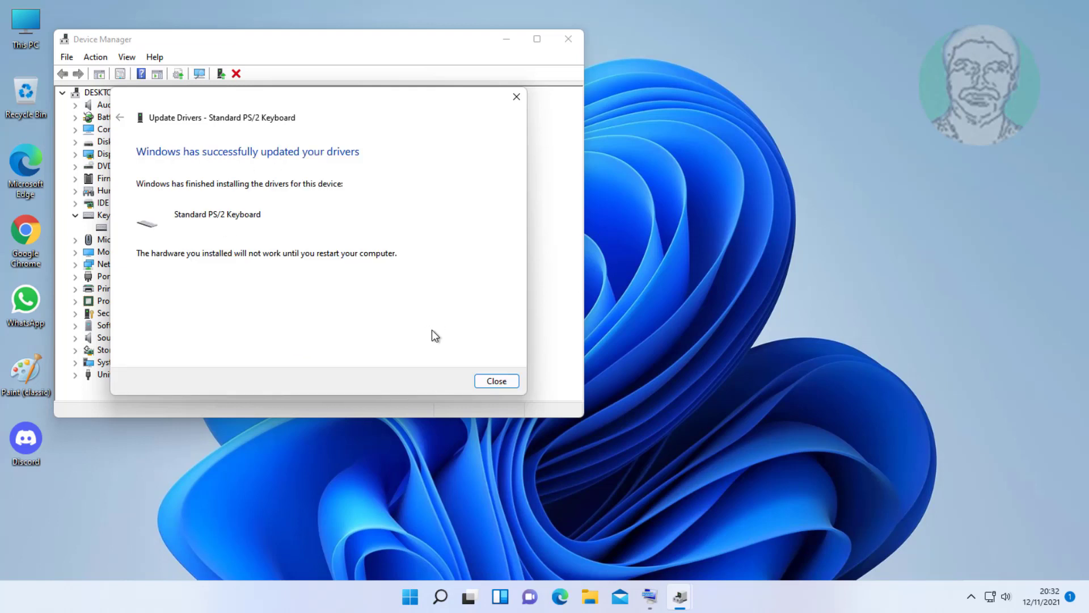
click(499, 386)
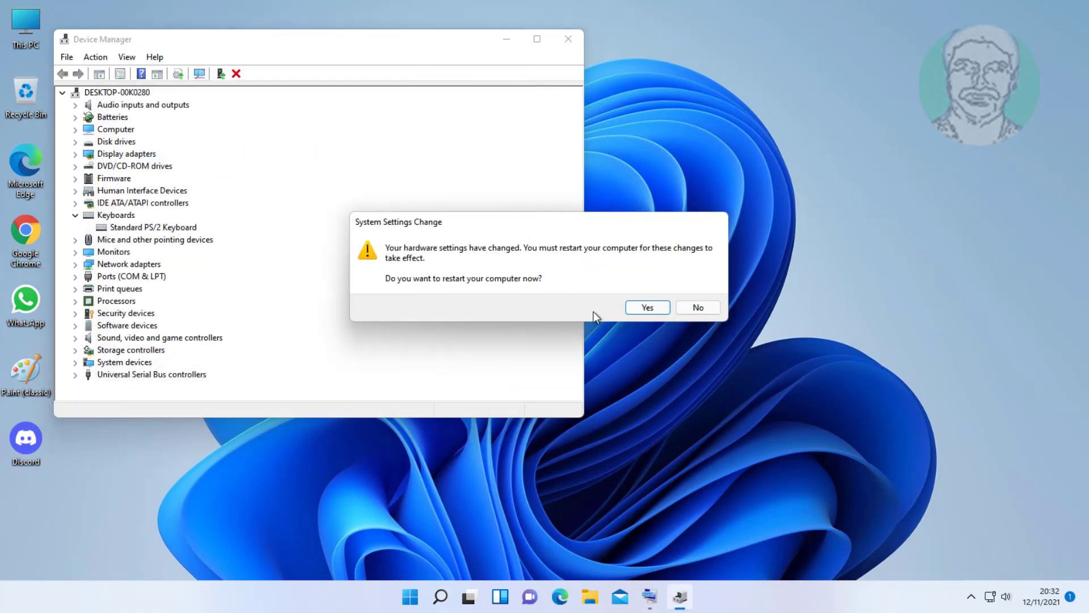
click(646, 309)
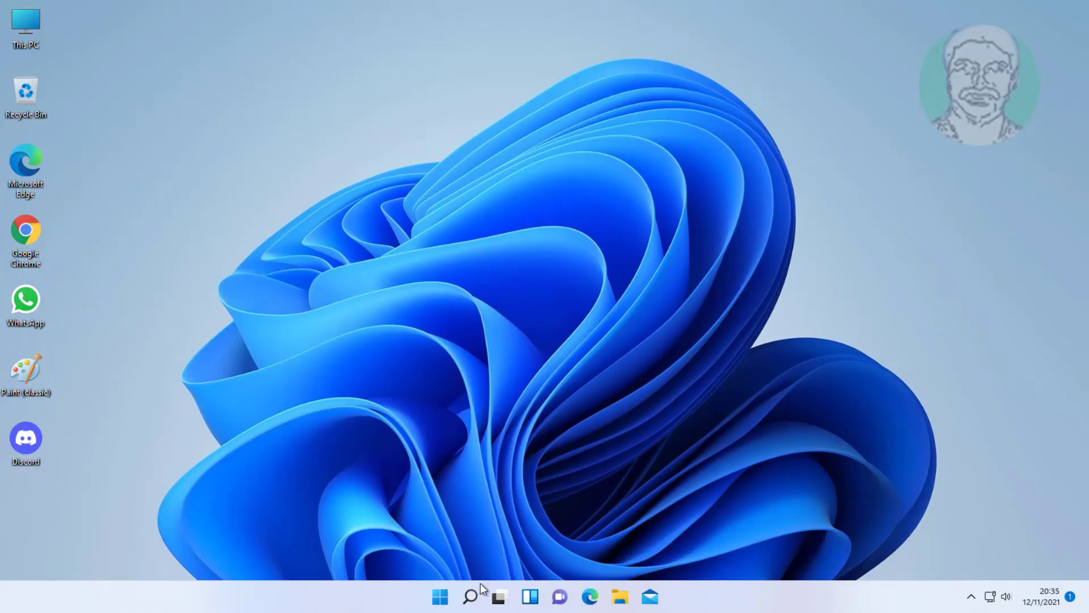
- Uninstall the Standard PS/2 Keyboard device in Device Manager and restart the computer to finish removing it
right_click(440, 596)
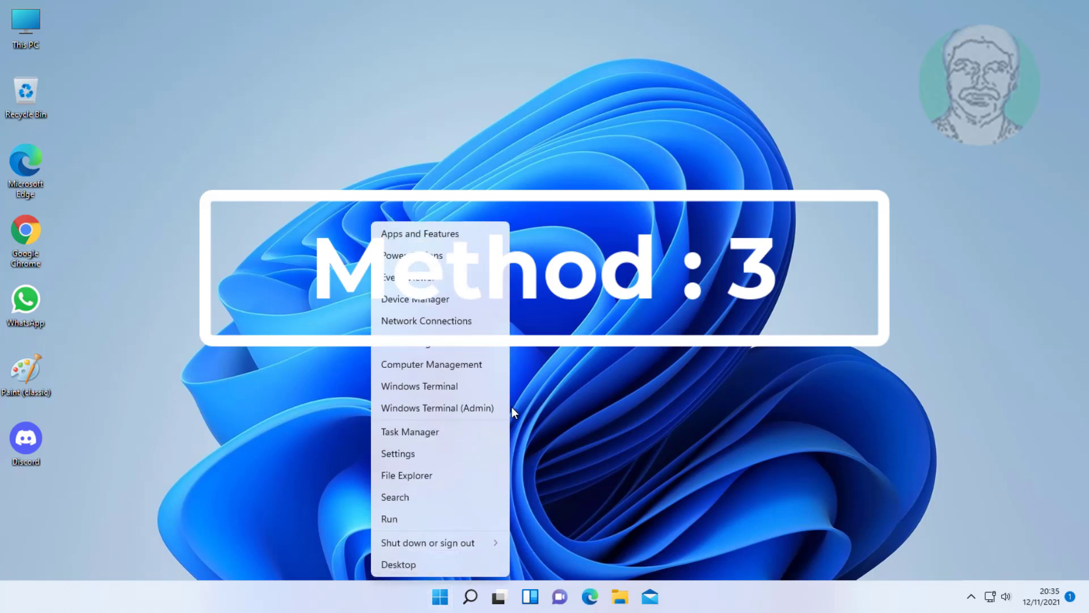
click(401, 296)
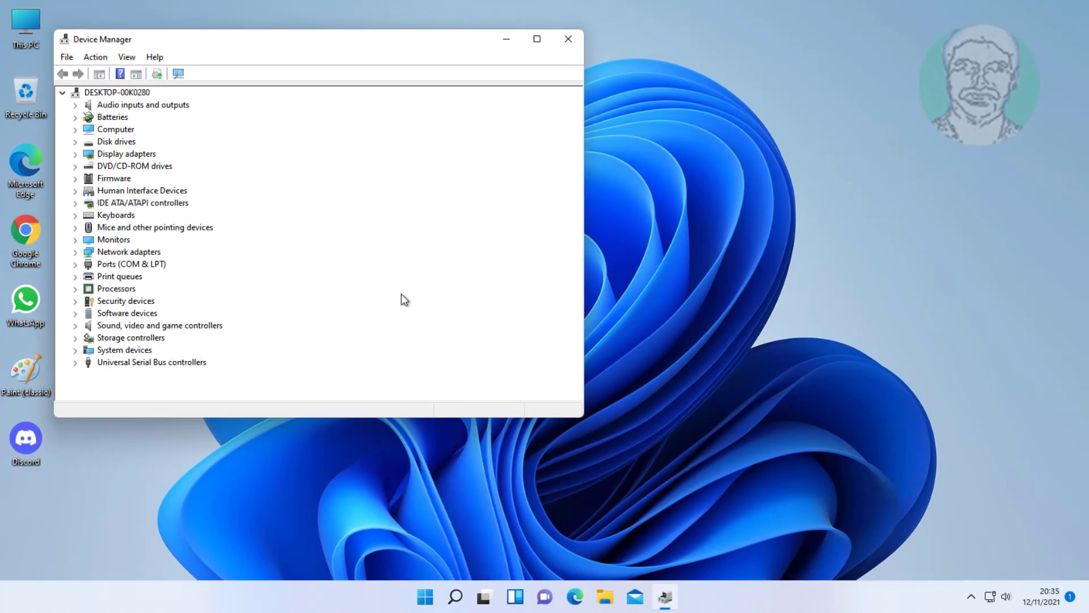
click(121, 215)
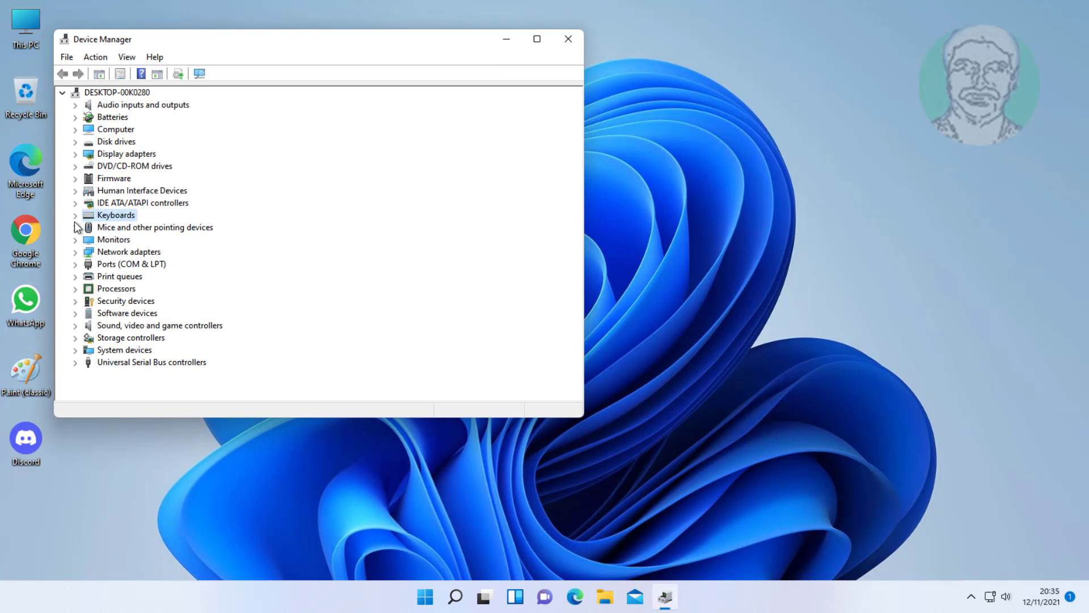
click(75, 215)
click(150, 227)
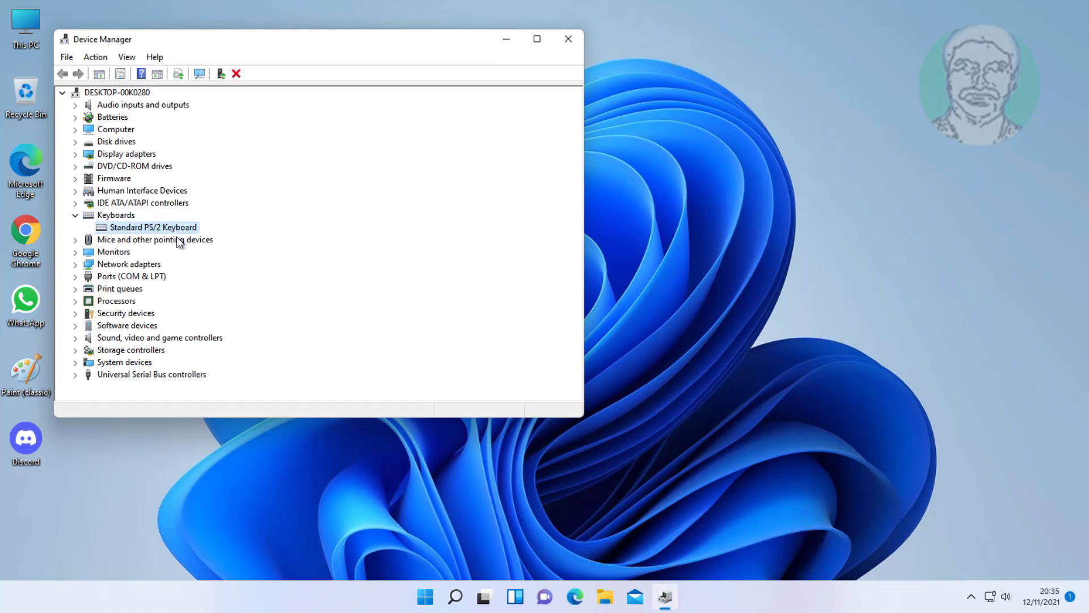
right_click(183, 233)
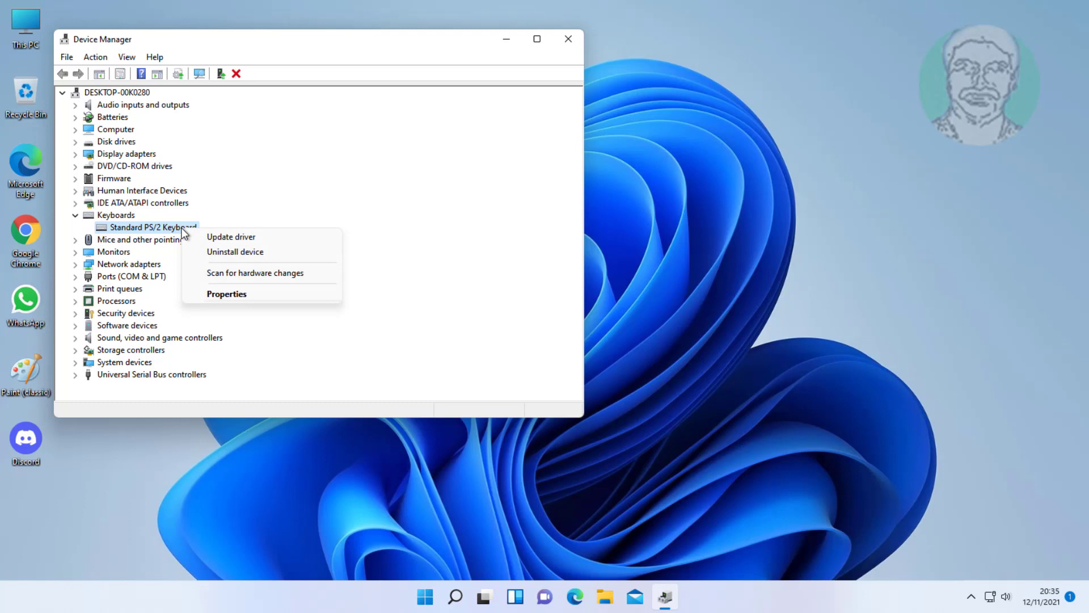
click(252, 254)
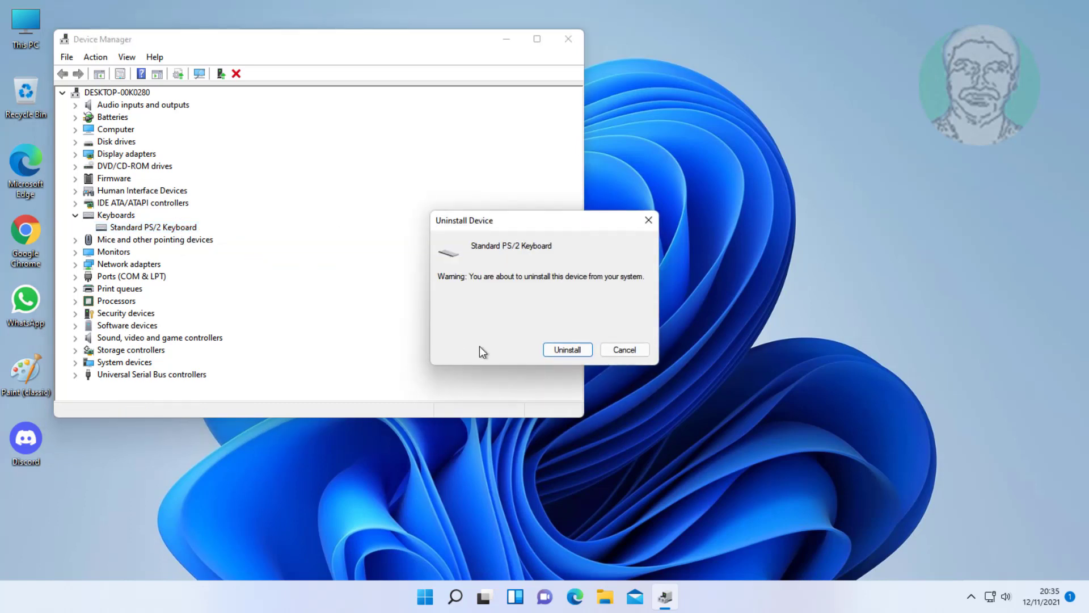
click(570, 350)
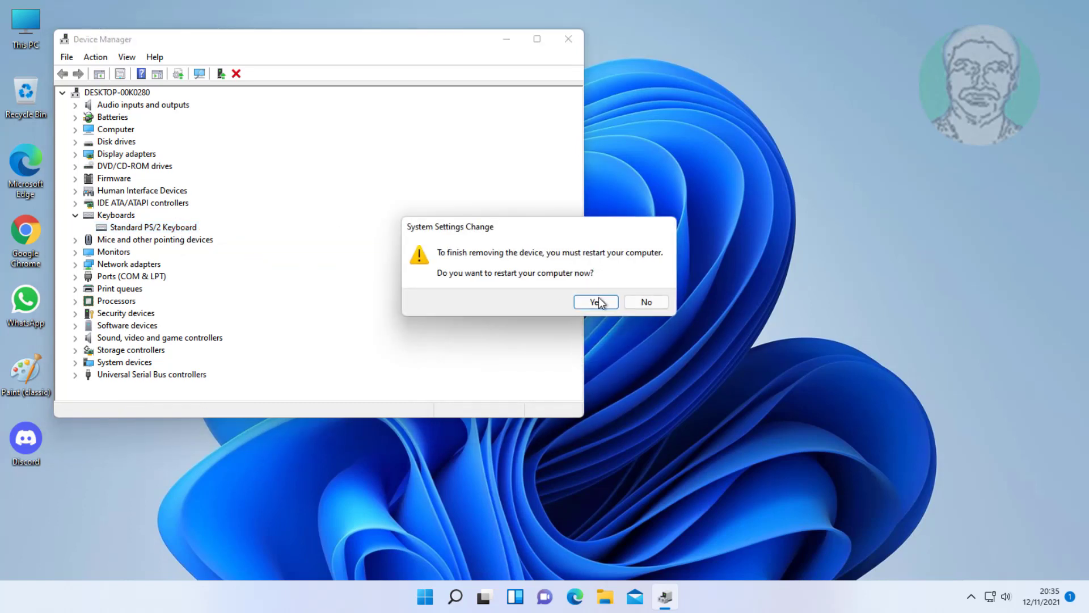
click(597, 301)
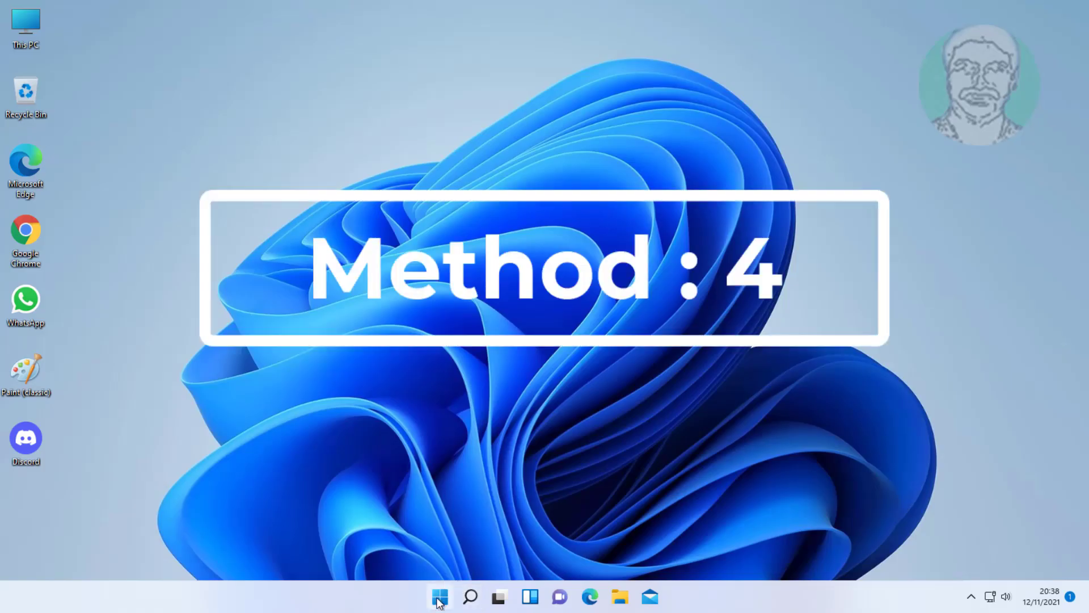
- Enable the on-screen keyboard from the Accessibility keyboard settings
click(441, 596)
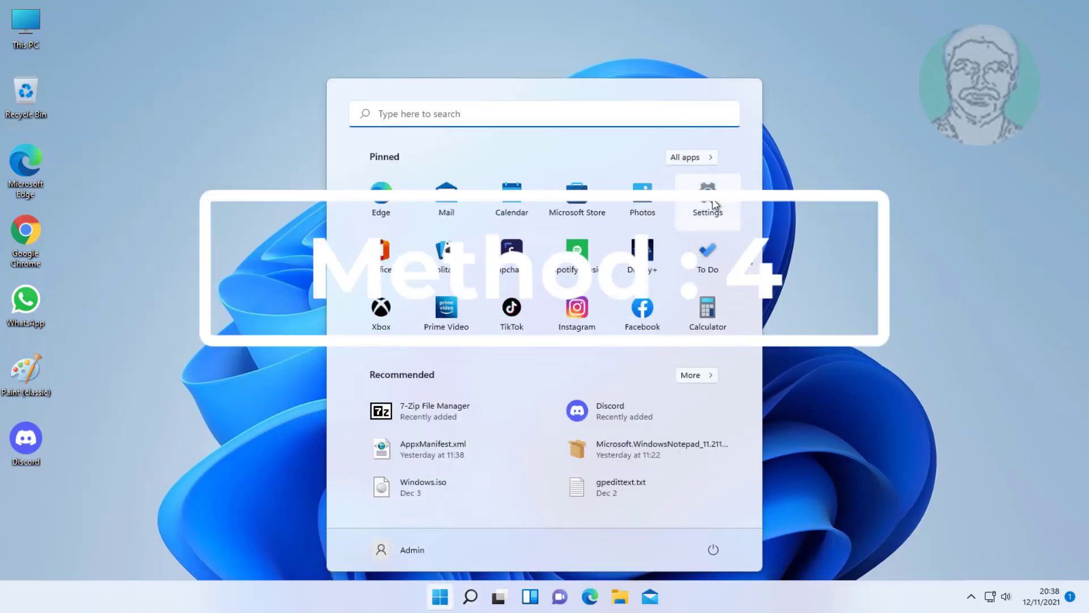
click(708, 195)
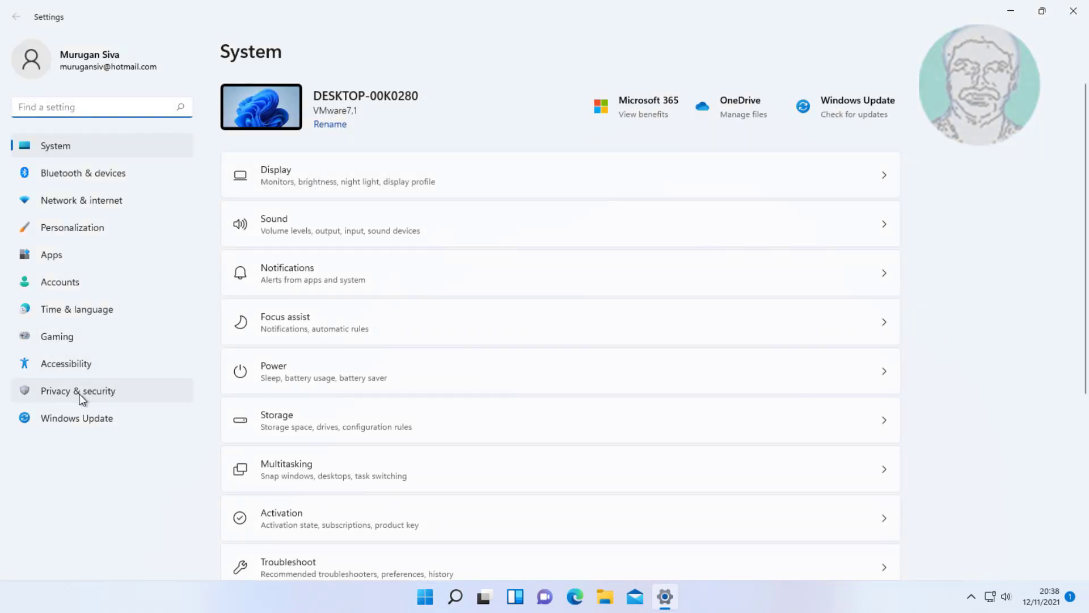
click(74, 364)
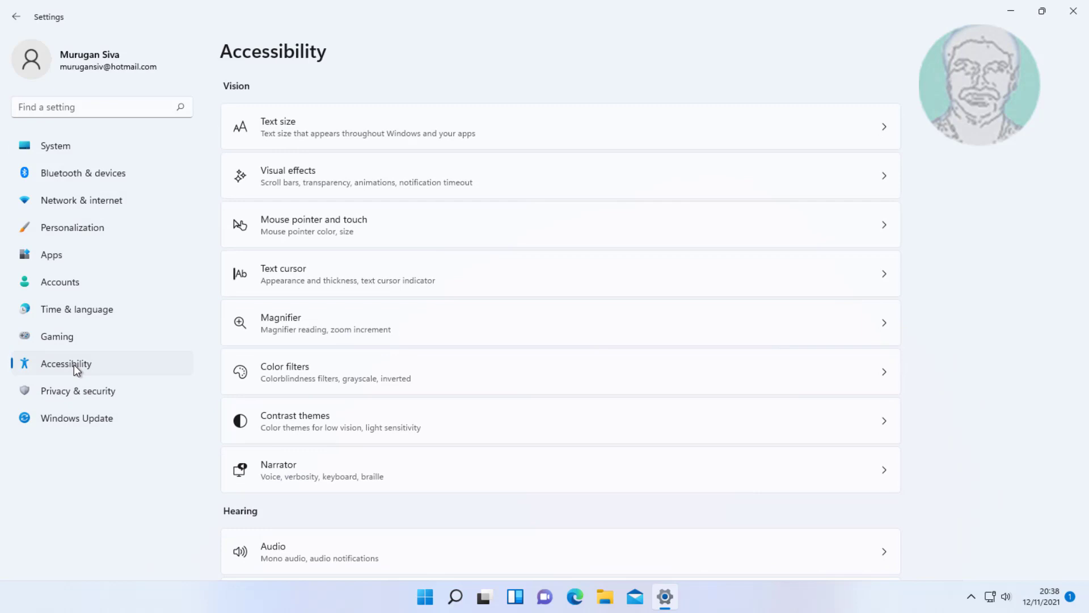
scroll(404, 419, down, 5)
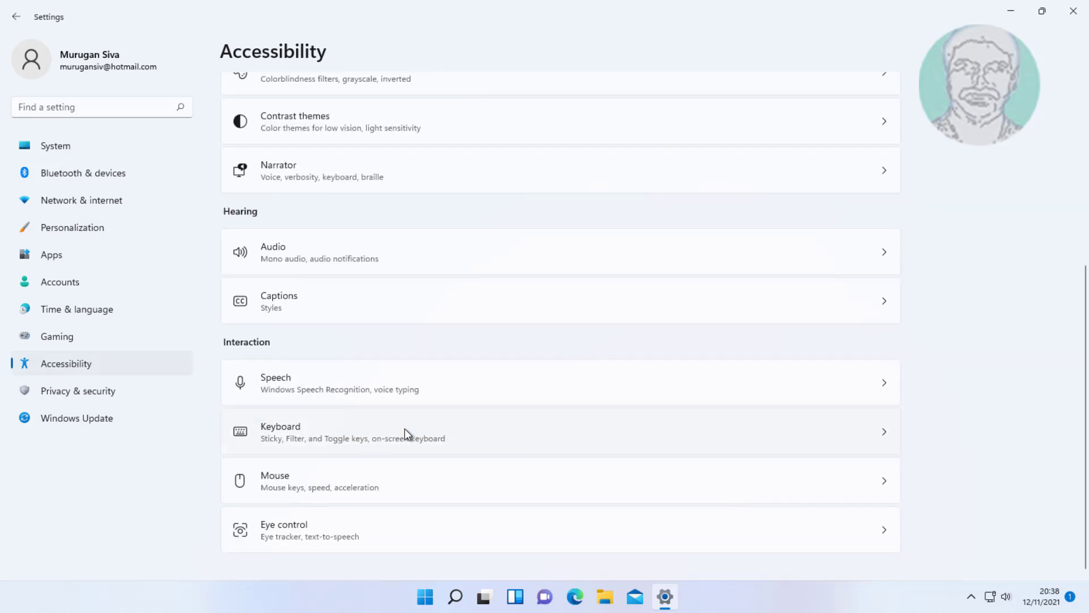
click(319, 442)
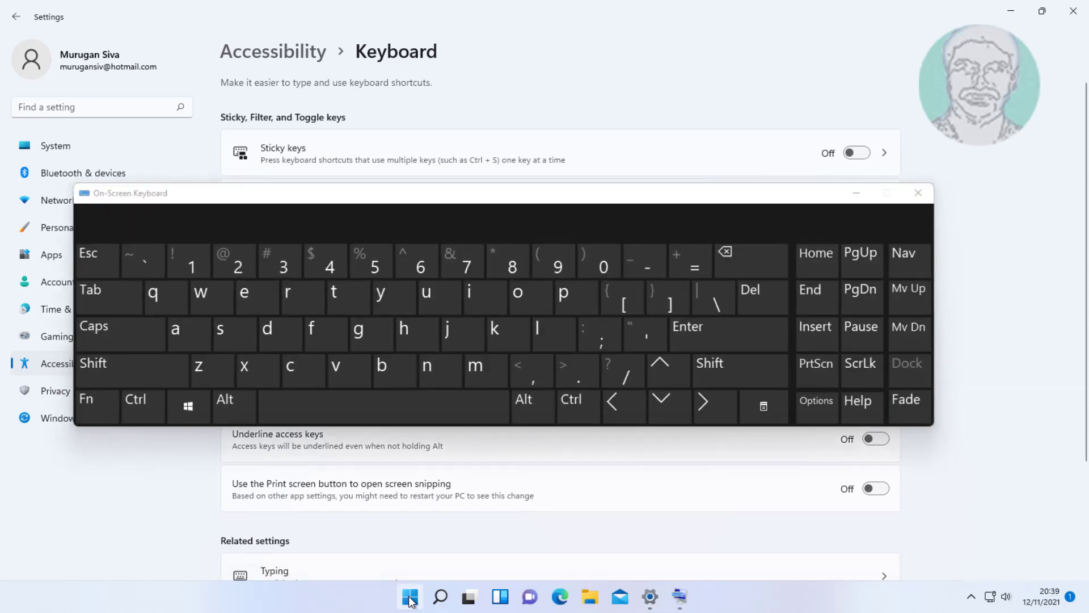
- Run the regedit command from the Run dialog, entering it with the on-screen keyboard
right_click(410, 599)
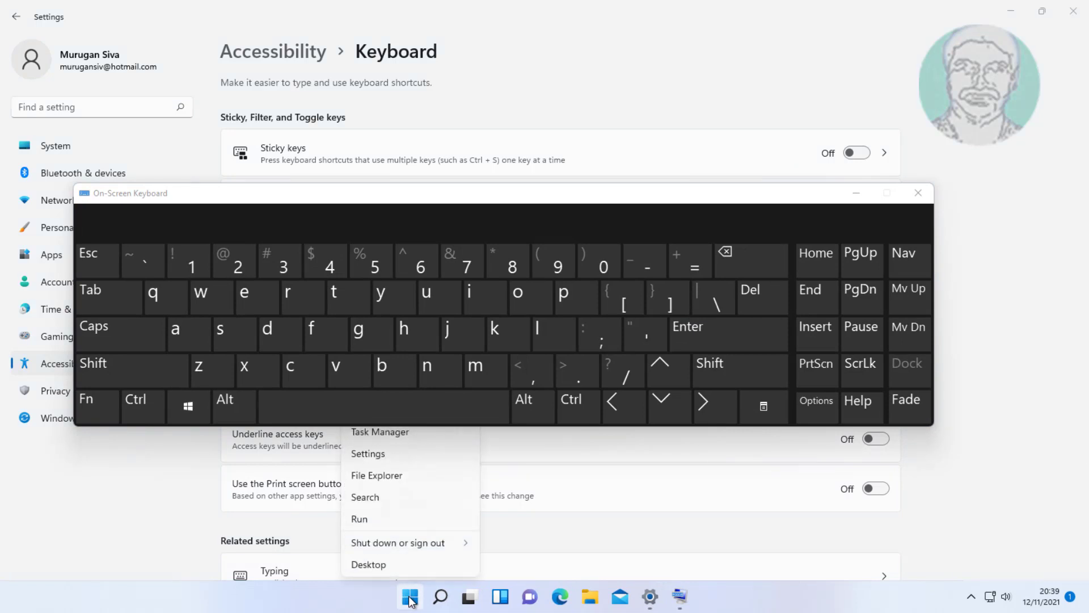
click(374, 531)
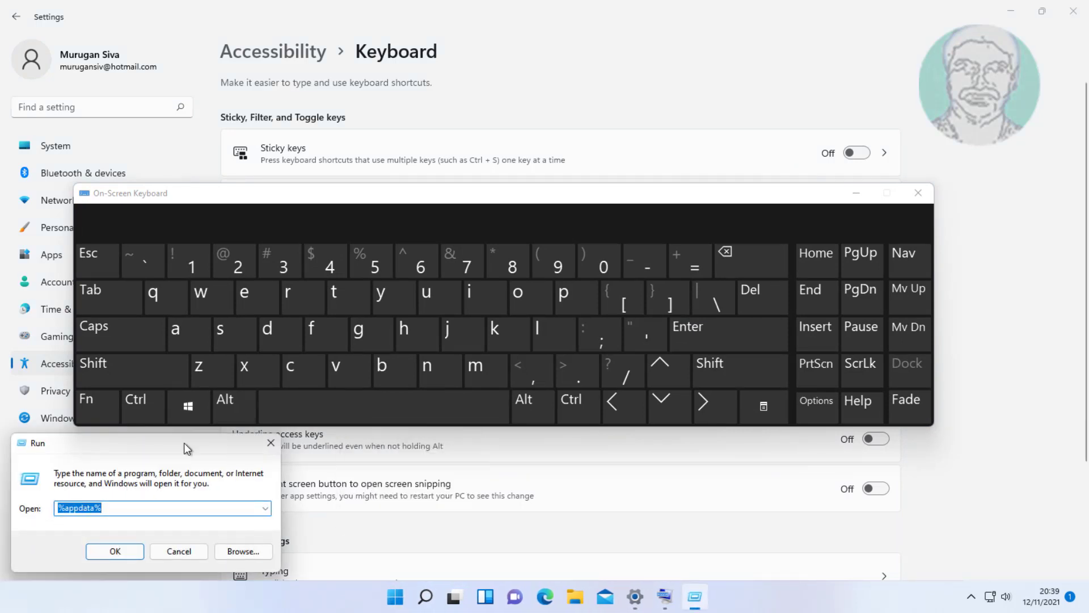
click(287, 295)
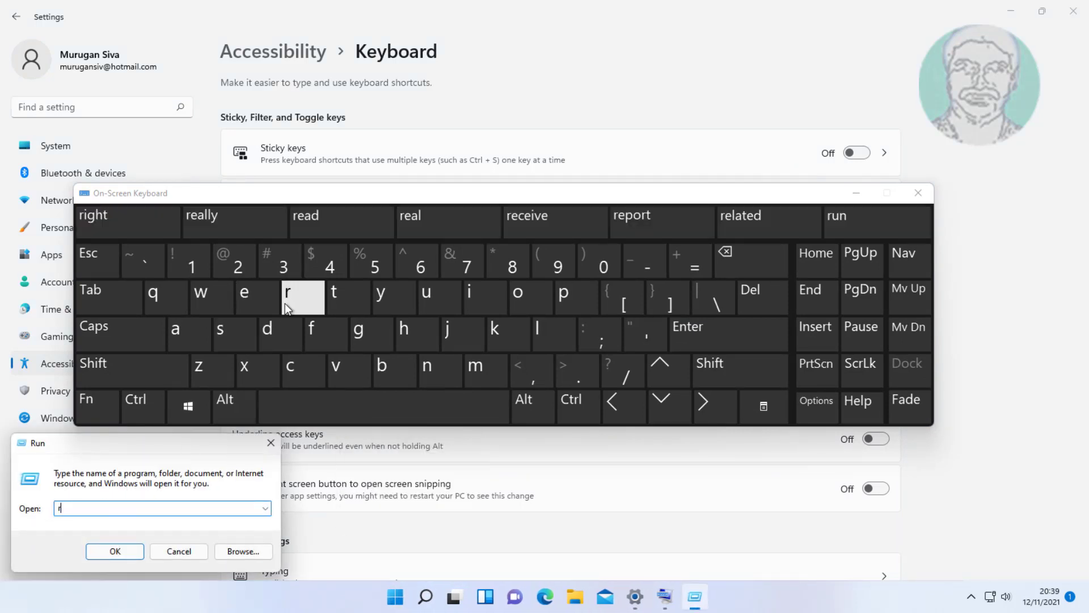
click(250, 302)
click(361, 331)
click(254, 302)
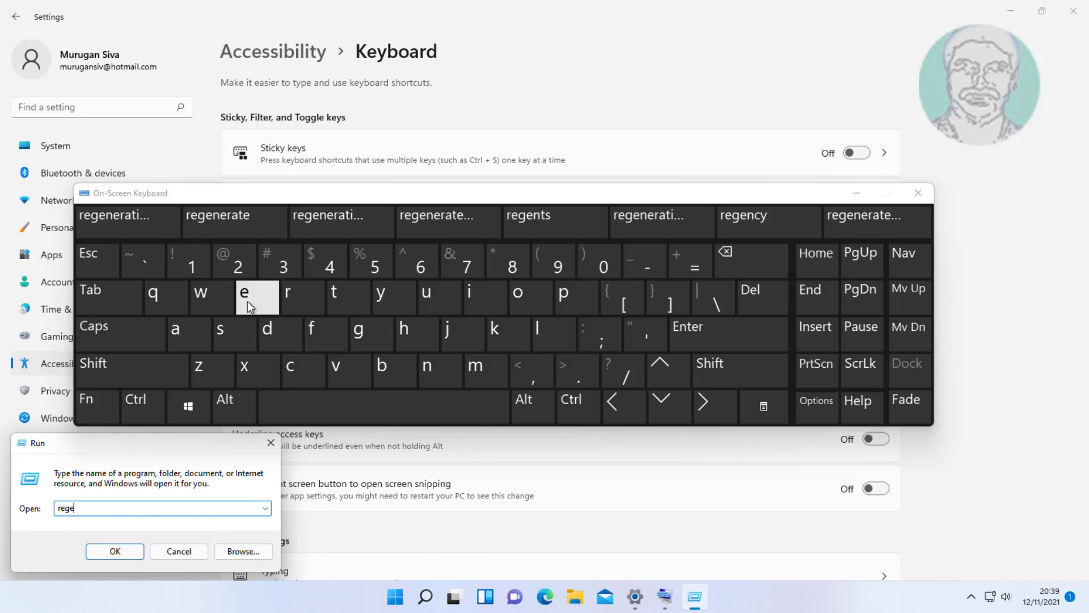
click(271, 326)
click(474, 295)
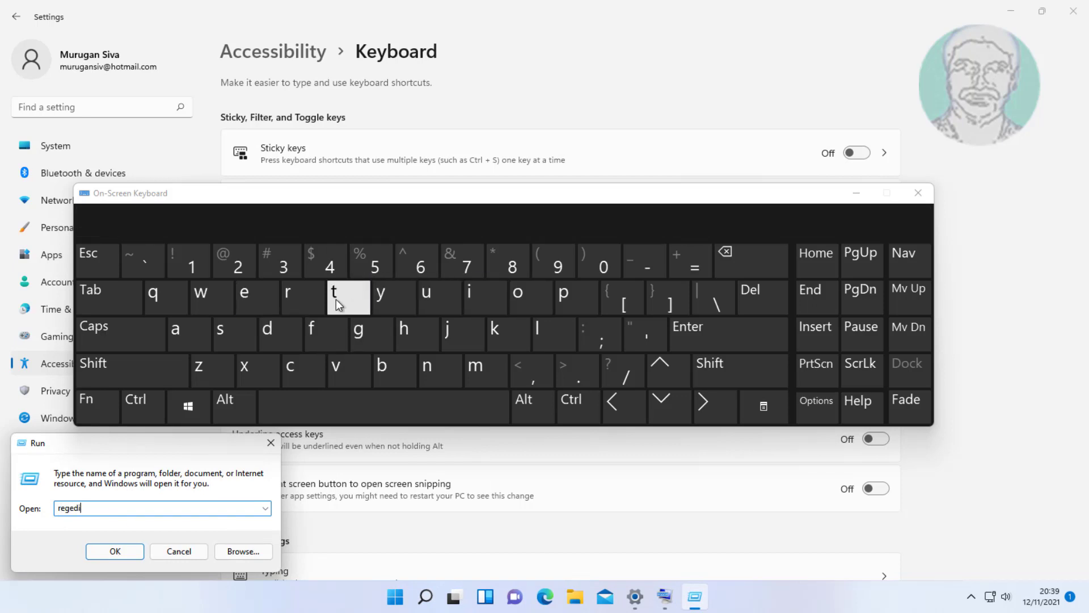
click(336, 303)
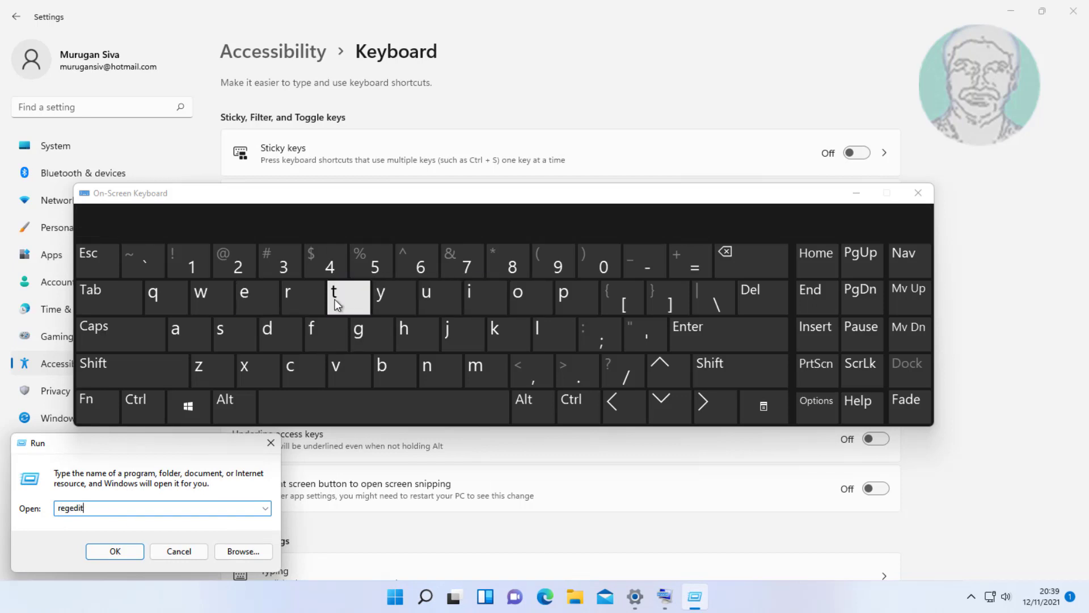
click(115, 551)
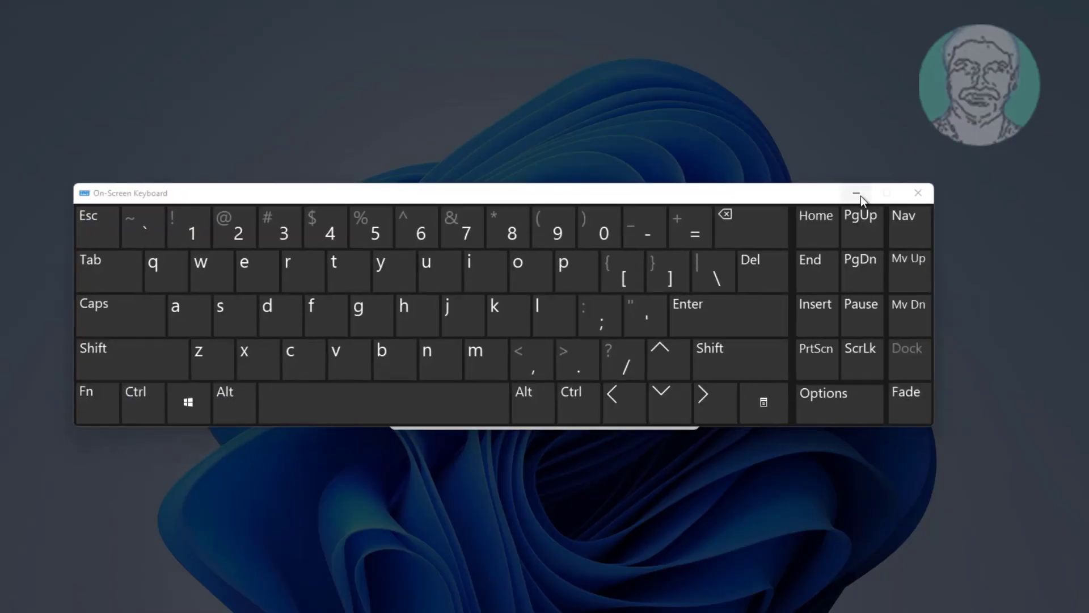
- Allow Registry Editor to make changes to the device and close the on-screen keyboard
click(858, 195)
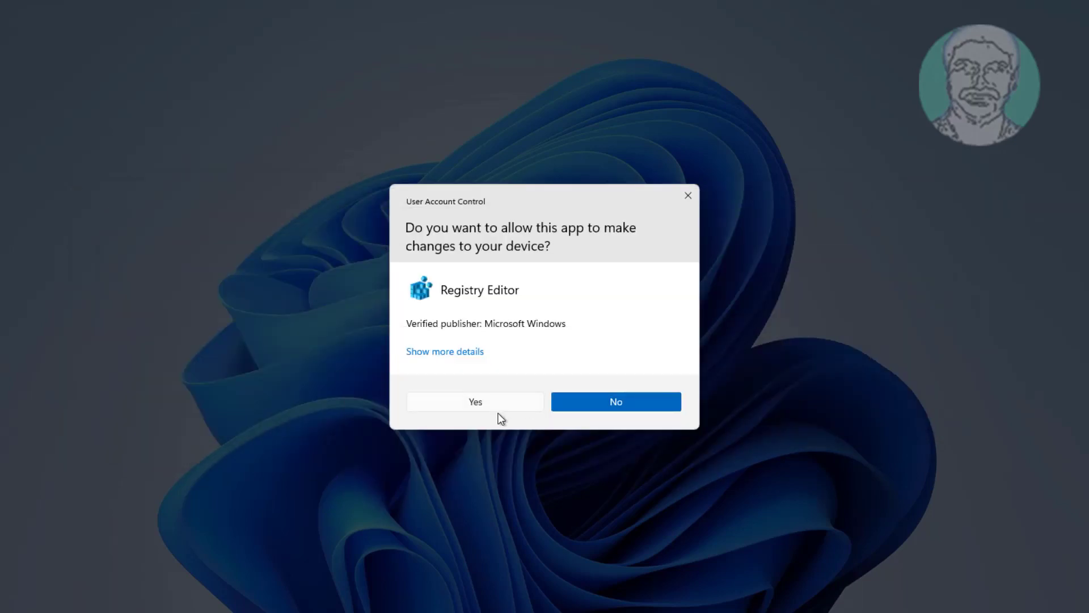
click(492, 404)
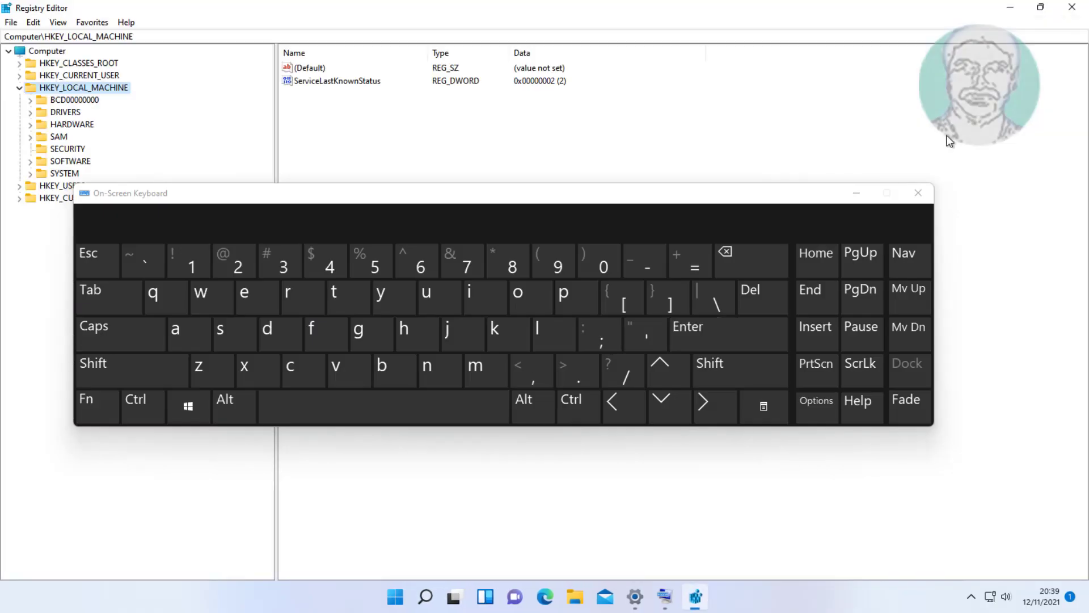
click(918, 193)
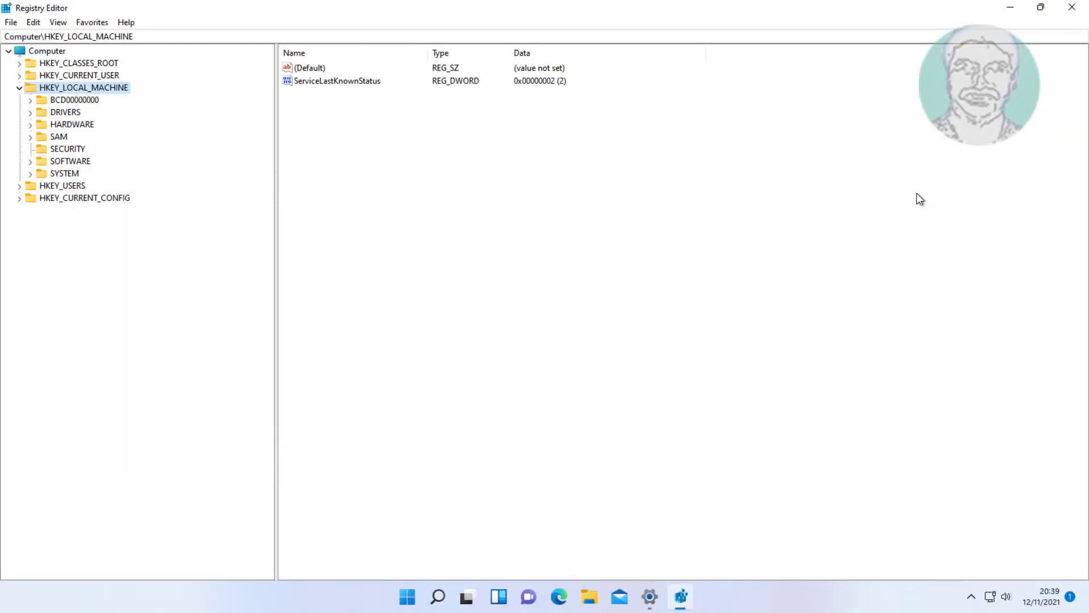
- Expand the registry tree to HKEY_LOCAL_MACHINE\SYSTEM\CurrentControlSet\Services
click(19, 88)
click(19, 88)
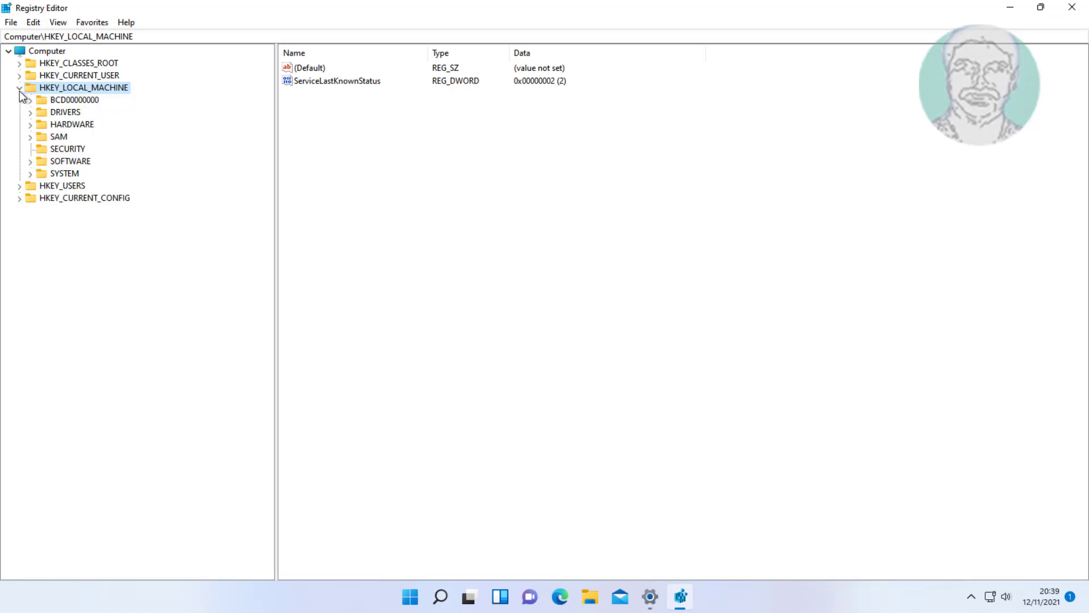
click(44, 173)
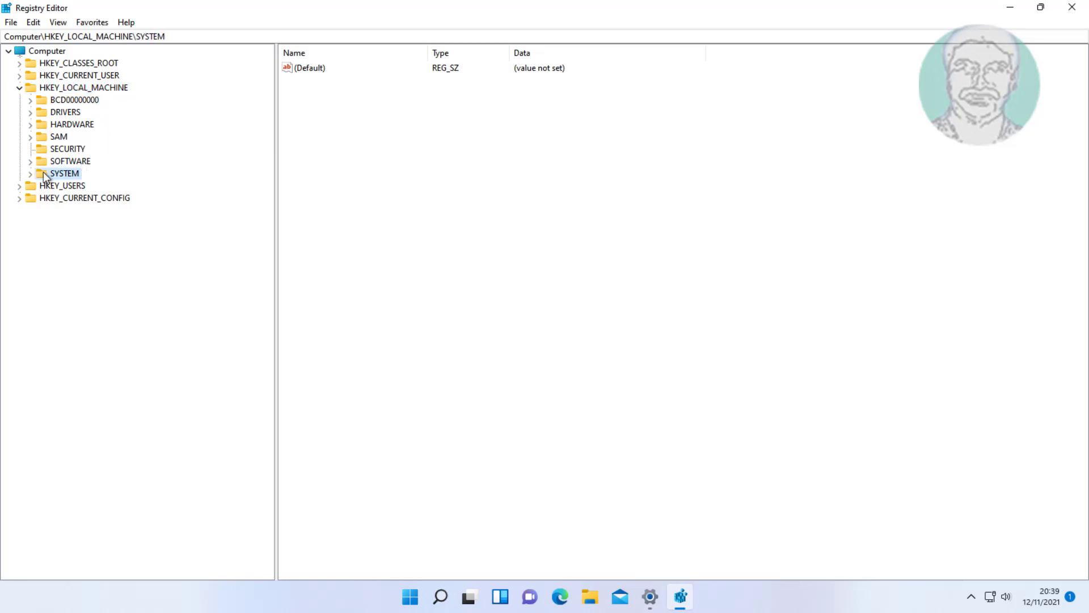
click(32, 174)
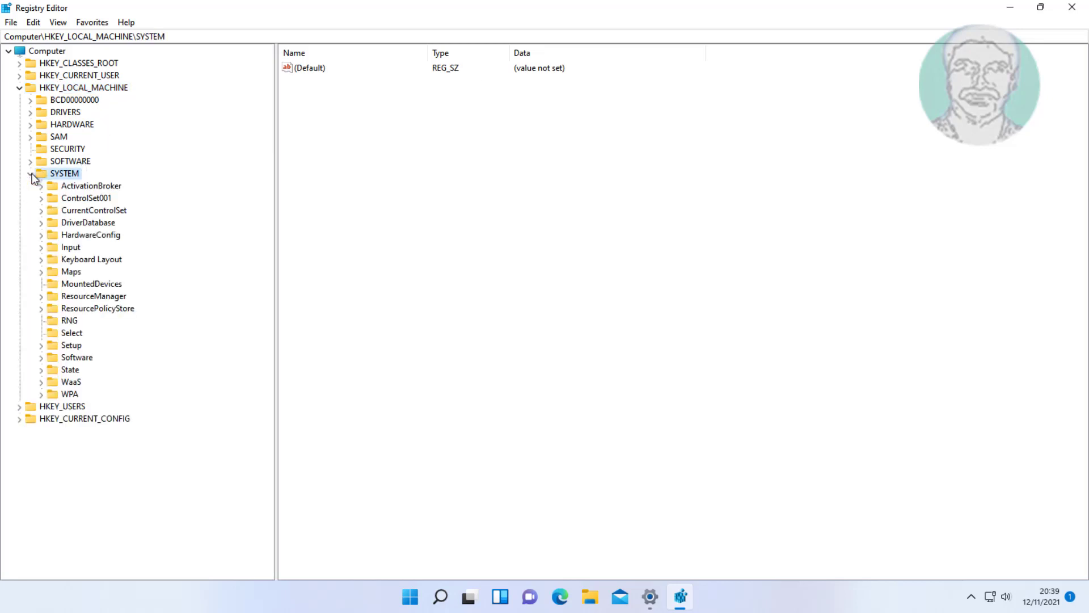
click(109, 211)
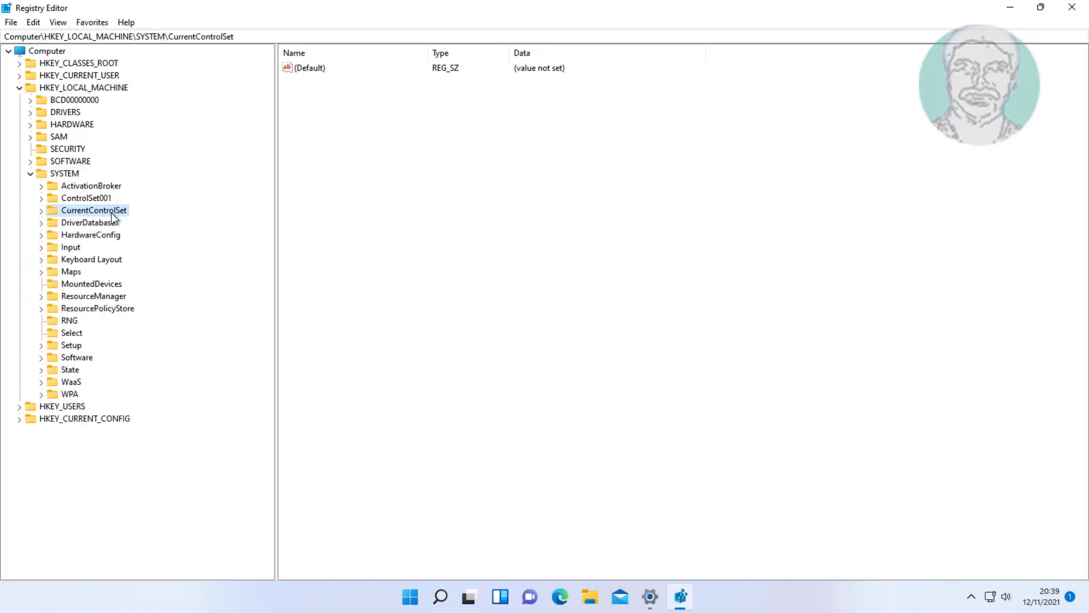
click(40, 210)
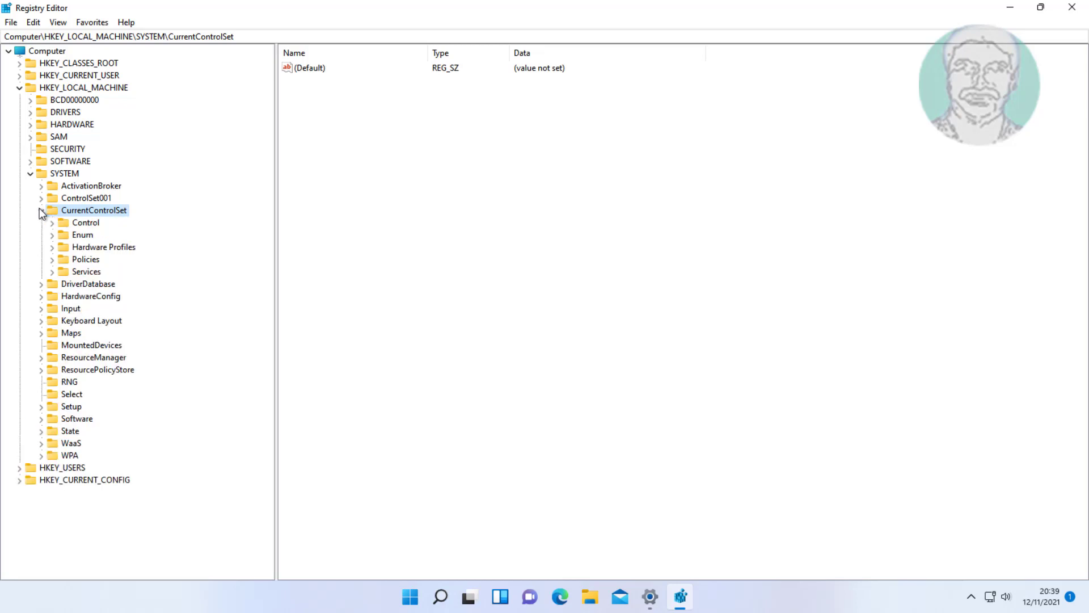
click(89, 272)
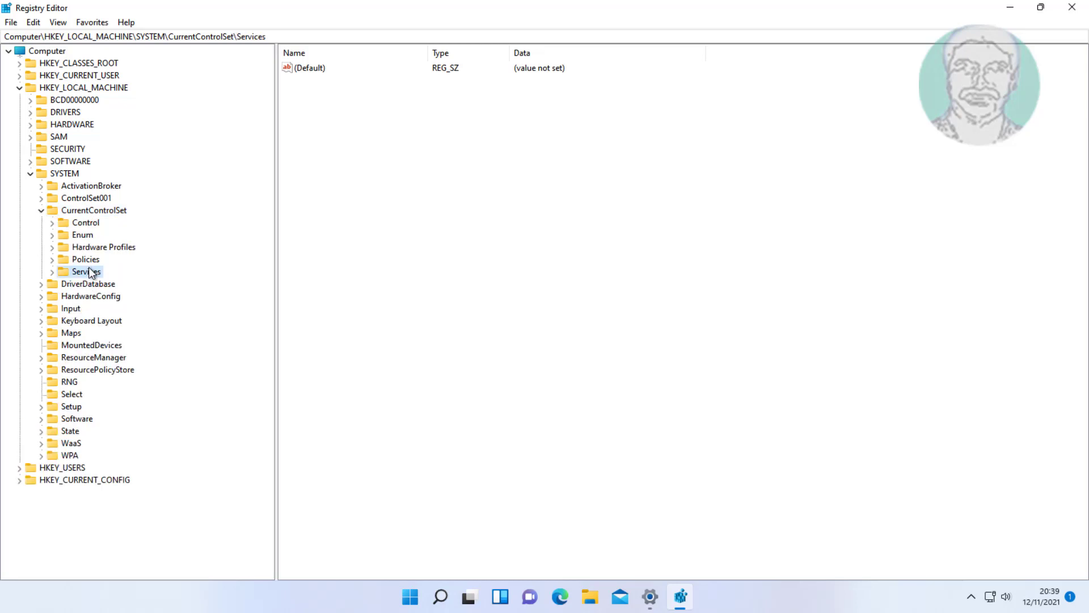
click(51, 272)
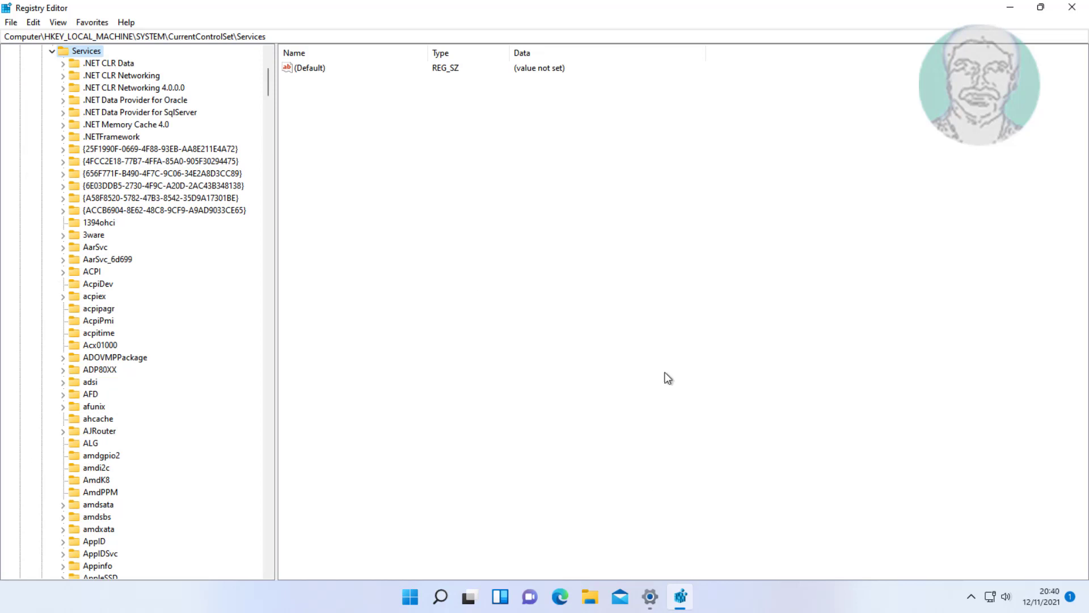
- Set the Start DWORD value of the i8042prt service key to 1
scroll(149, 328, down, 20)
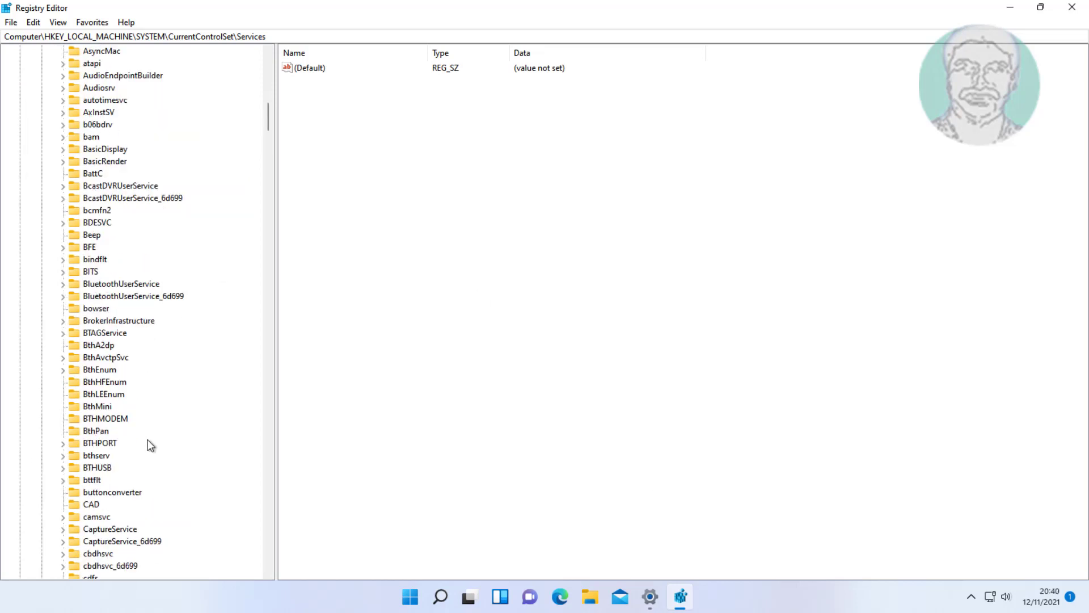
scroll(149, 446, down, 20)
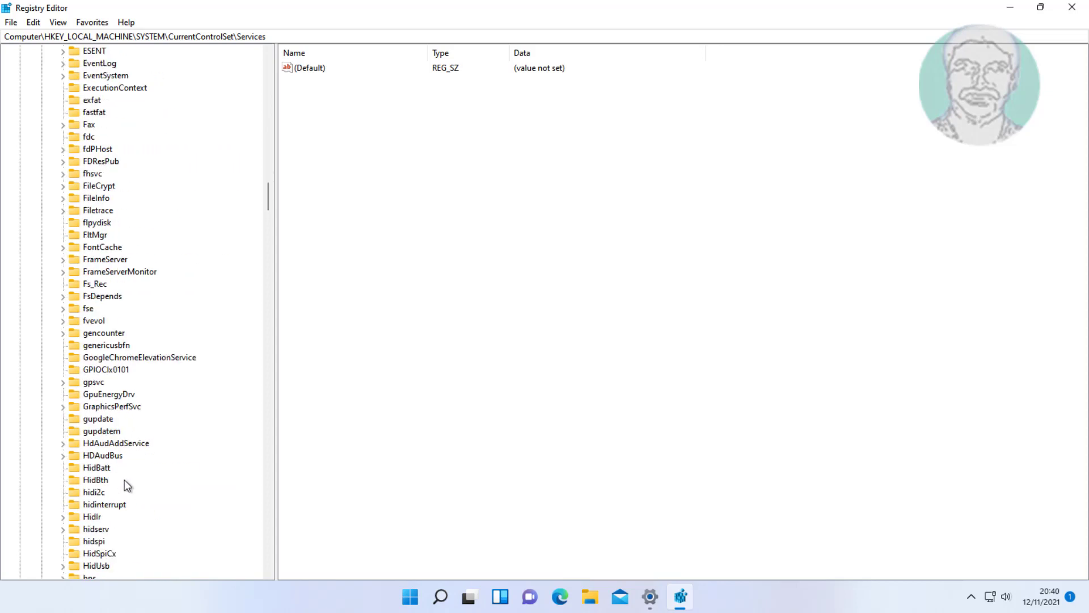
click(102, 480)
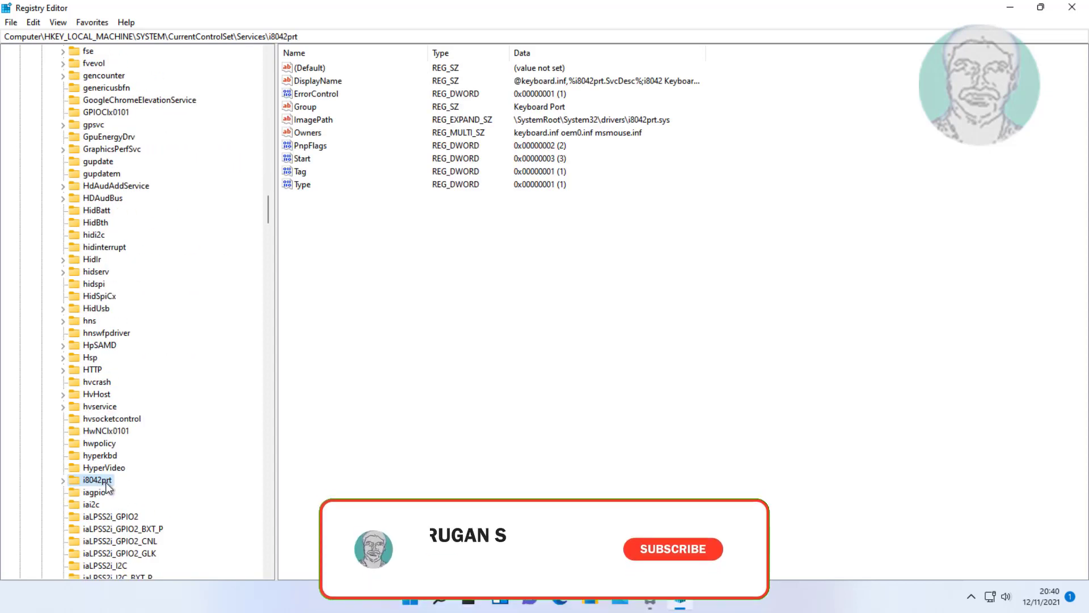
double_click(302, 160)
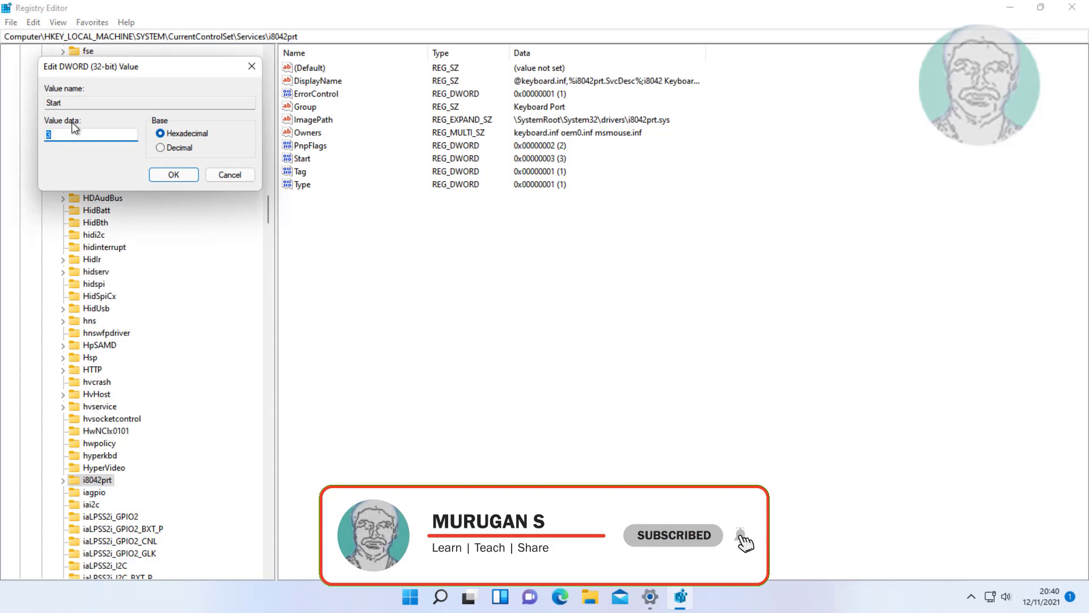
text(1)
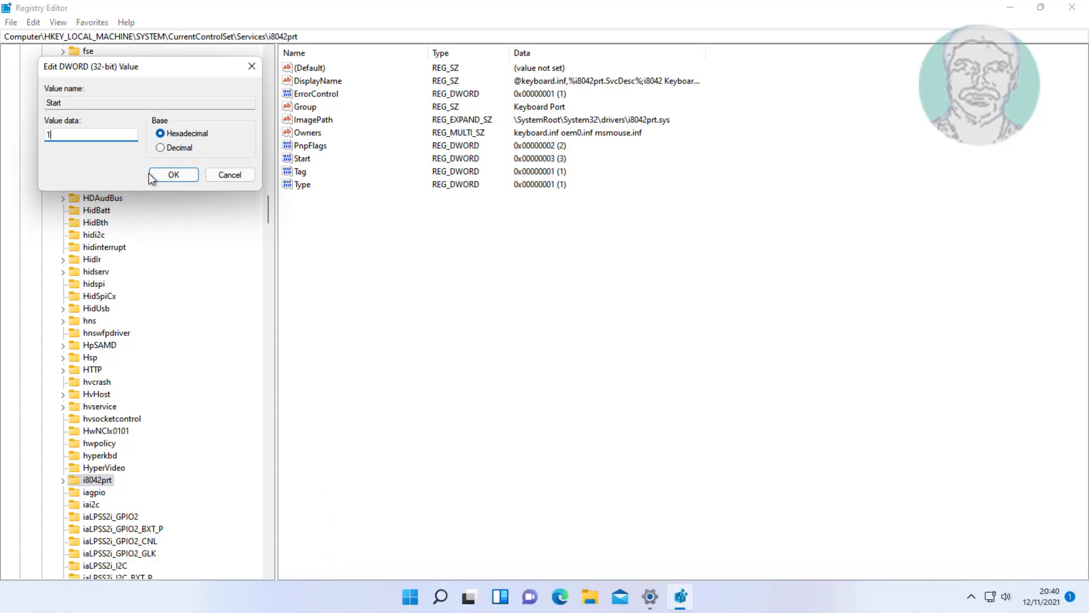
click(172, 175)
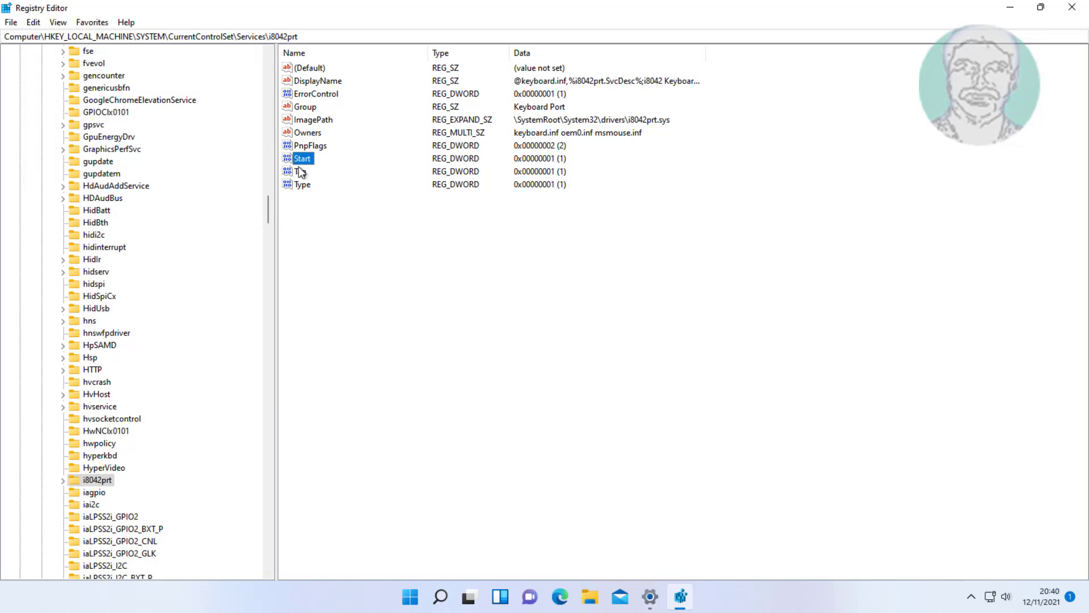
- Collapse the expanded HKEY_LOCAL_MACHINE branches and close both Registry Editor and Settings
scroll(227, 309, up, 20)
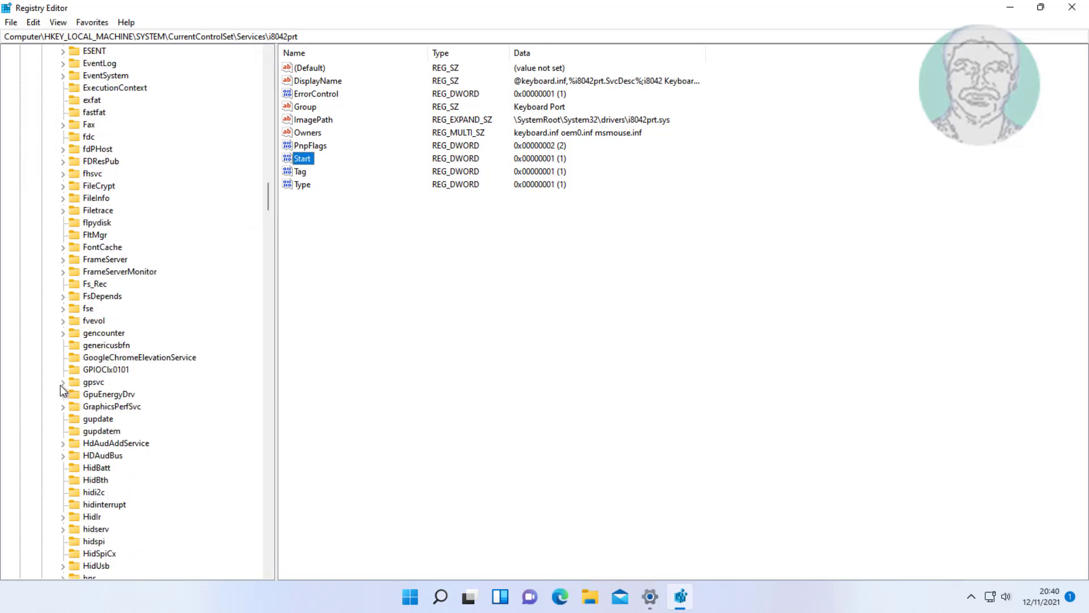
scroll(193, 265, up, 20)
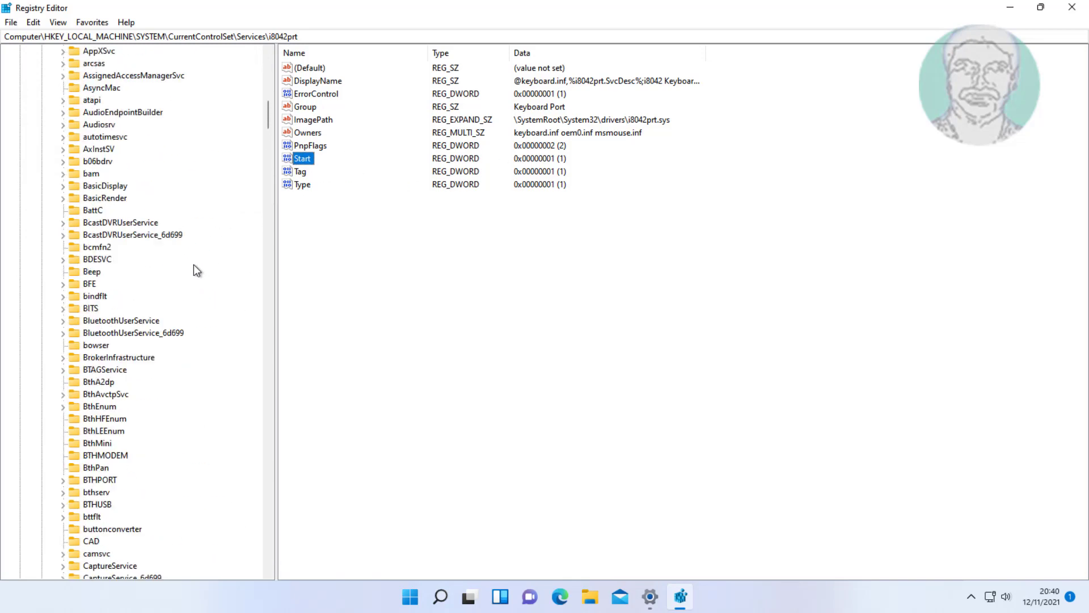
click(51, 235)
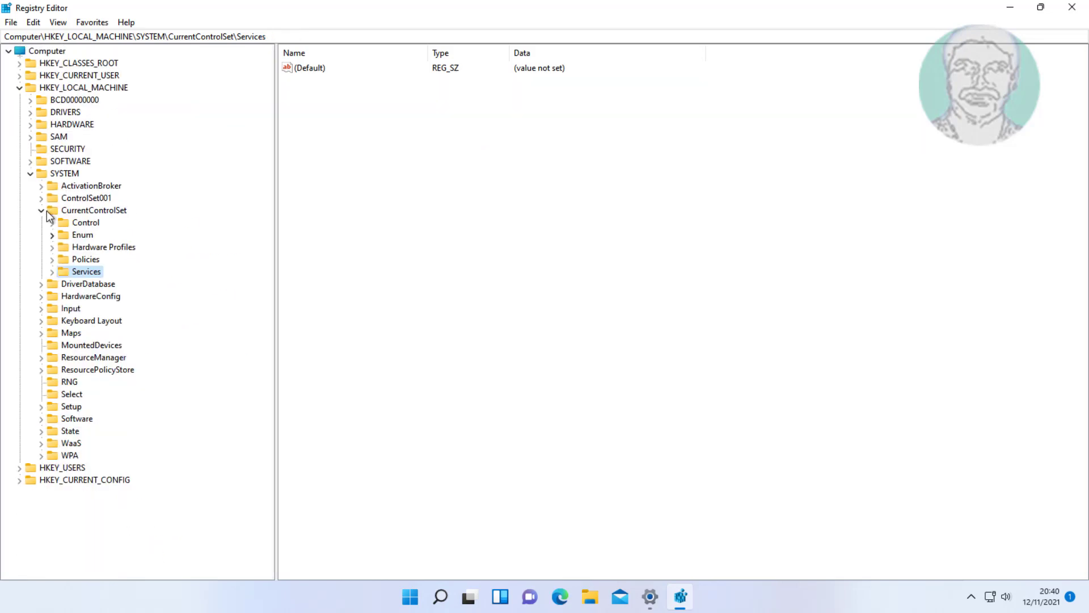
click(42, 210)
click(30, 172)
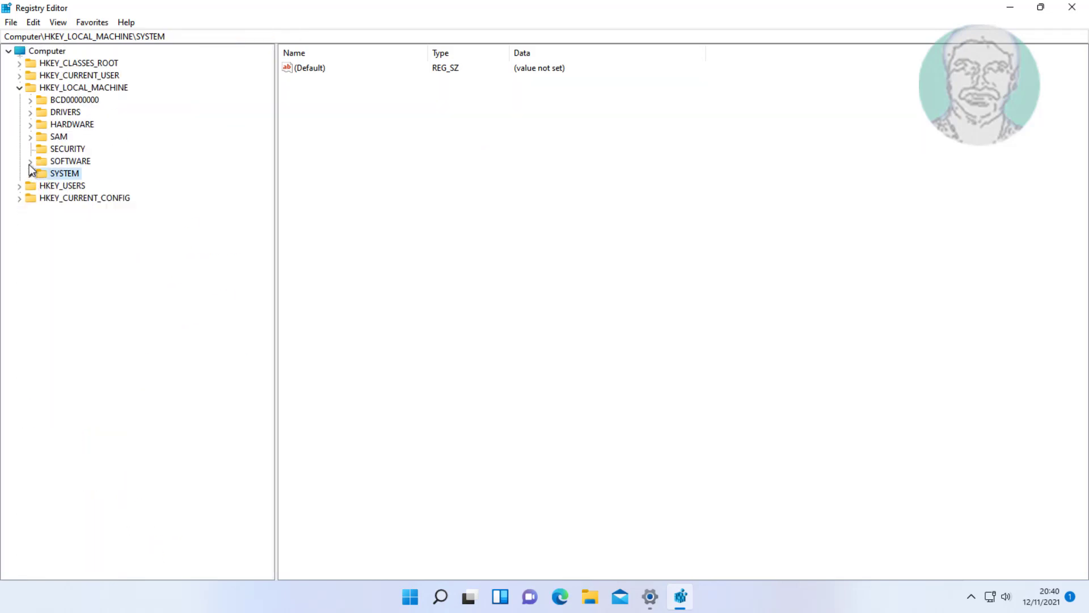
click(19, 88)
click(1071, 7)
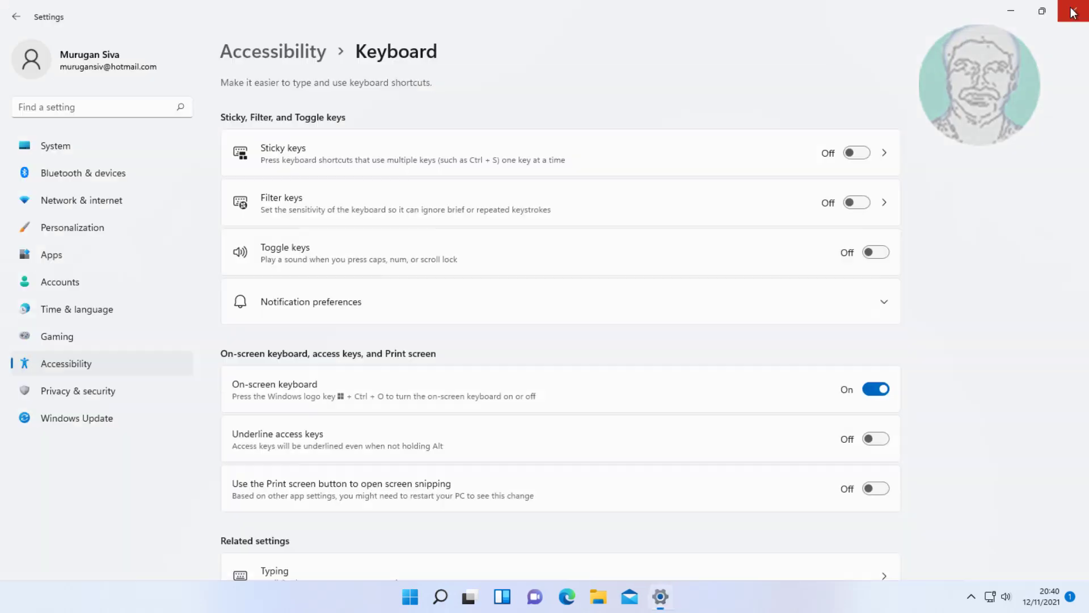
click(1081, 20)
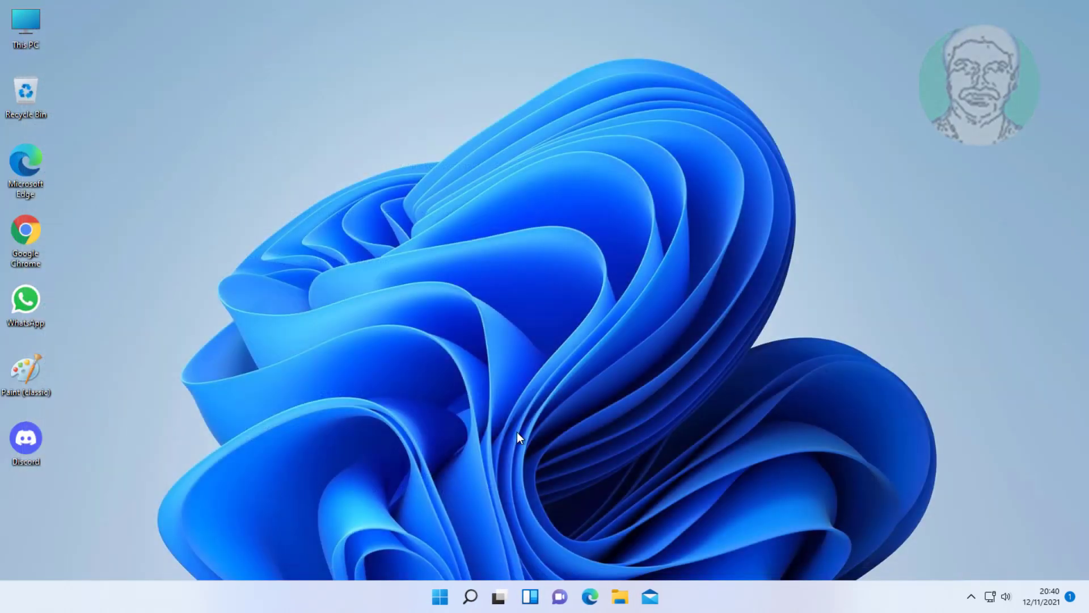
- Restart the computer to apply the registry change
click(438, 596)
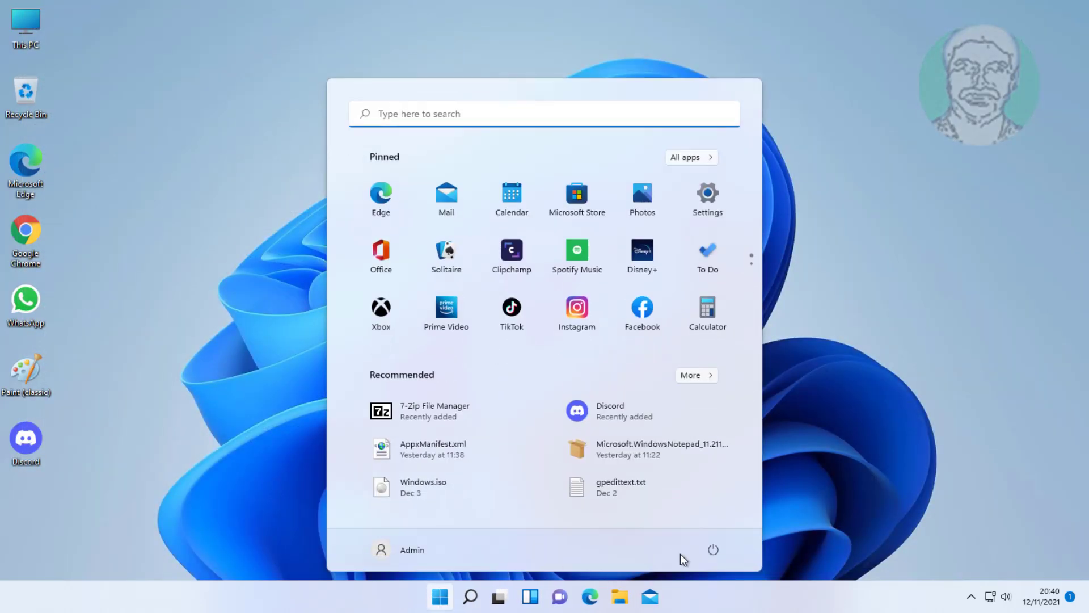
click(713, 549)
click(723, 517)
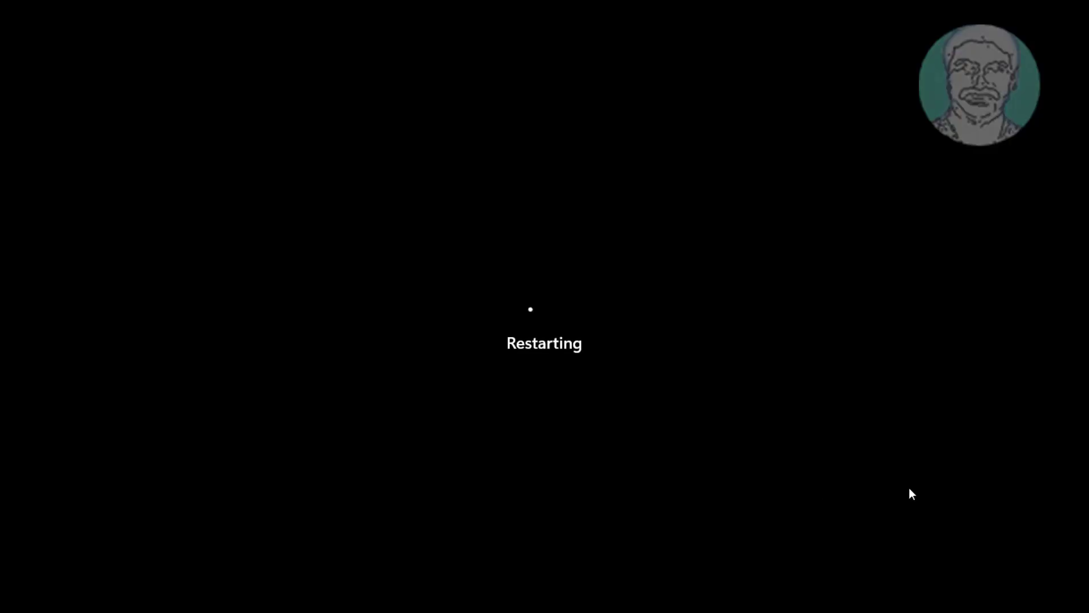